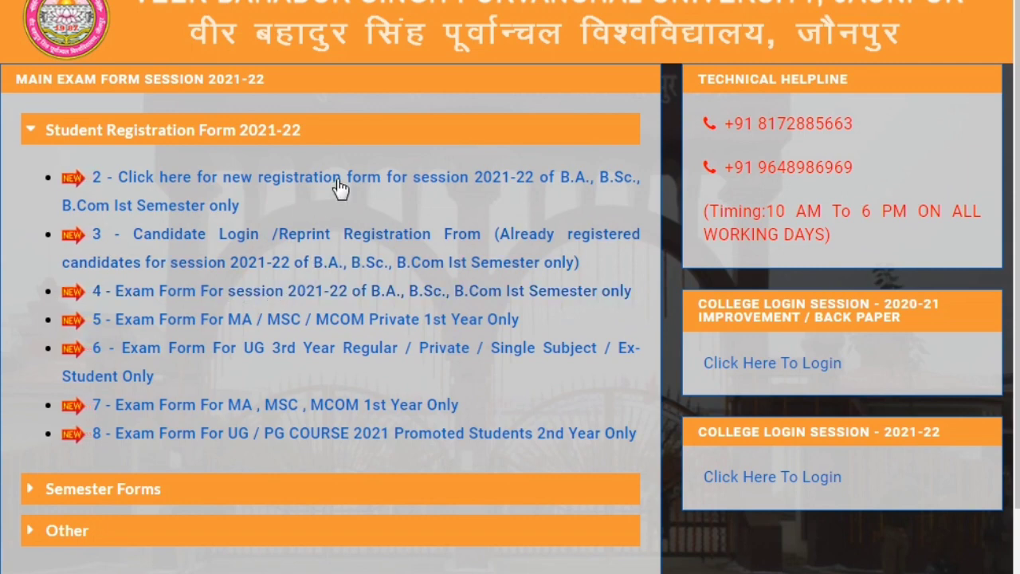
Open the 2021-22 first-semester form and review the prefilled student details down to the faculty selection
{"action": "left_click", "coordinate": [304, 301]}
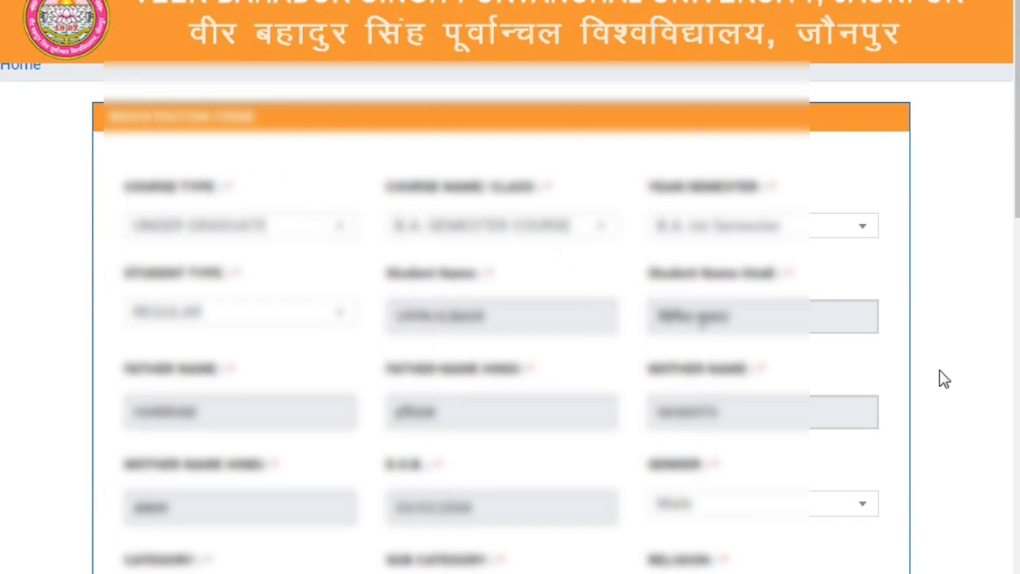
{"action": "scroll", "coordinate": [942, 409], "scroll_direction": "down", "scroll_amount": 1}
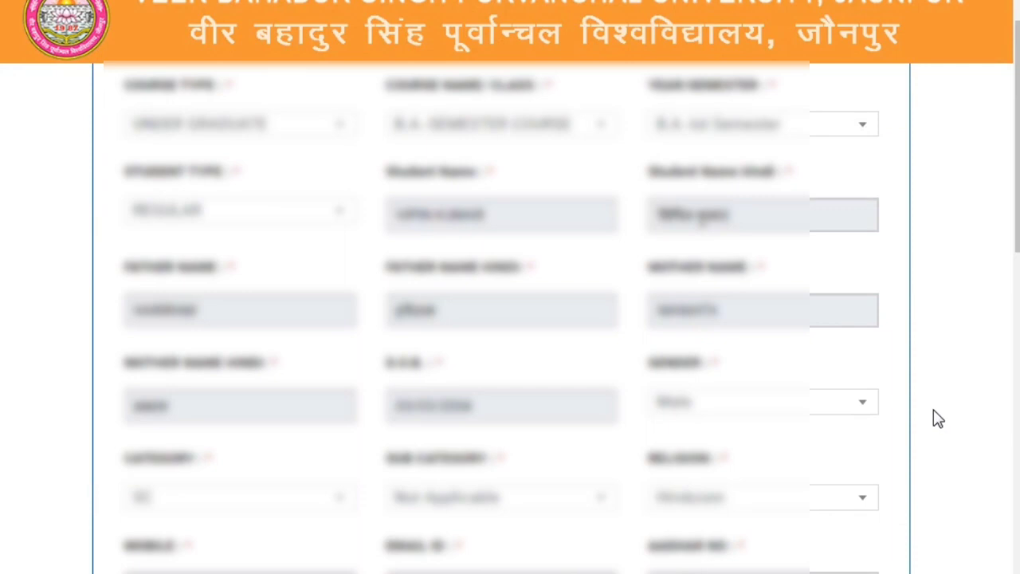
{"action": "scroll", "coordinate": [938, 419], "scroll_direction": "down", "scroll_amount": 1}
{"action": "scroll", "coordinate": [936, 420], "scroll_direction": "down", "scroll_amount": 1}
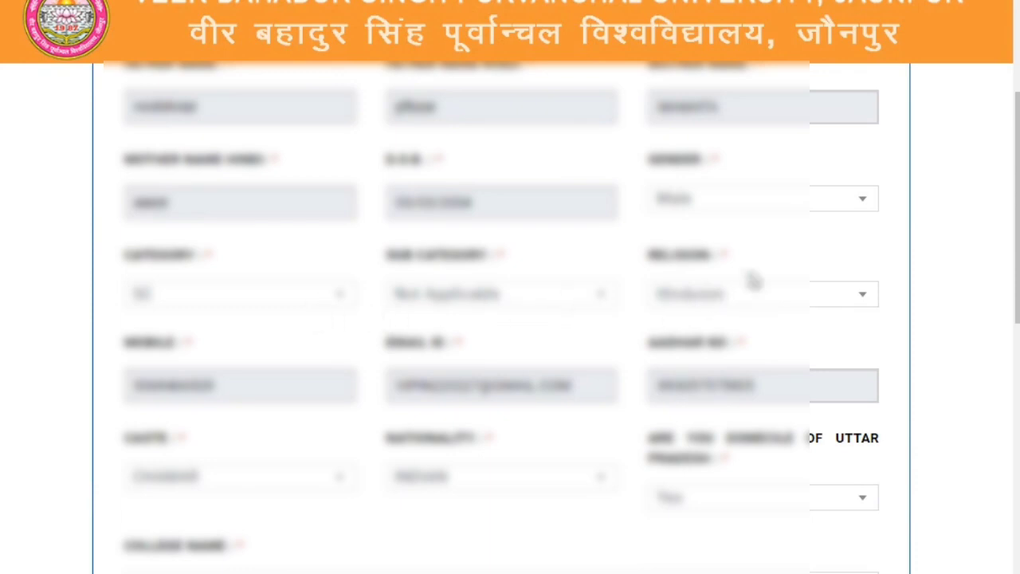
{"action": "scroll", "coordinate": [561, 326], "scroll_direction": "down", "scroll_amount": 1}
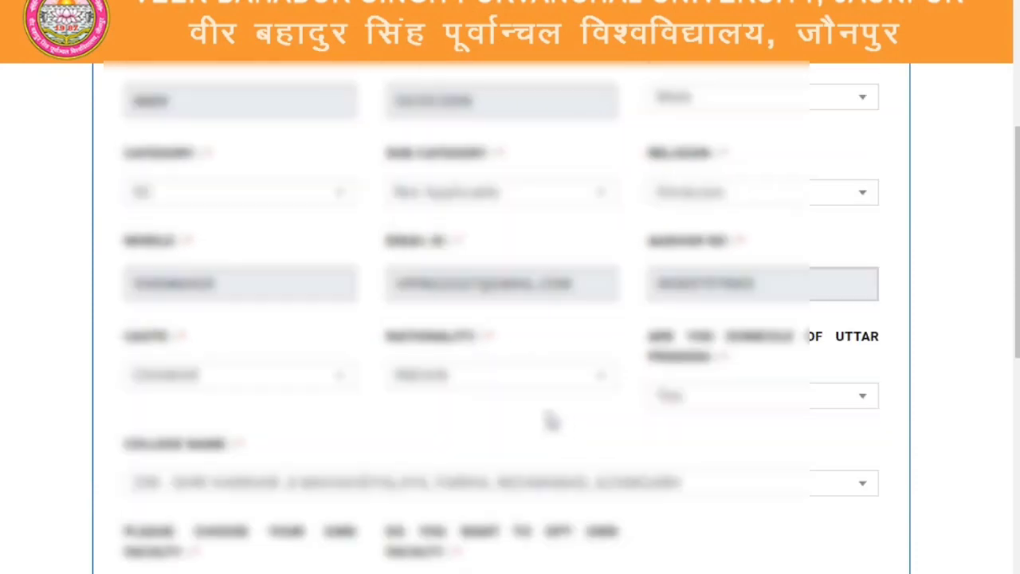
{"action": "scroll", "coordinate": [679, 430], "scroll_direction": "down", "scroll_amount": 1}
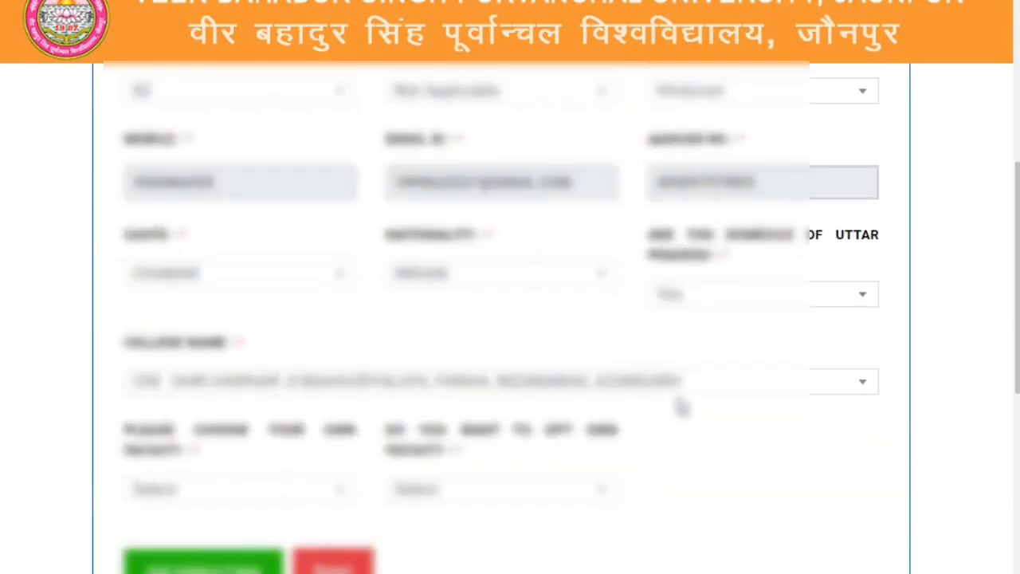
{"action": "scroll", "coordinate": [683, 403], "scroll_direction": "down", "scroll_amount": 2}
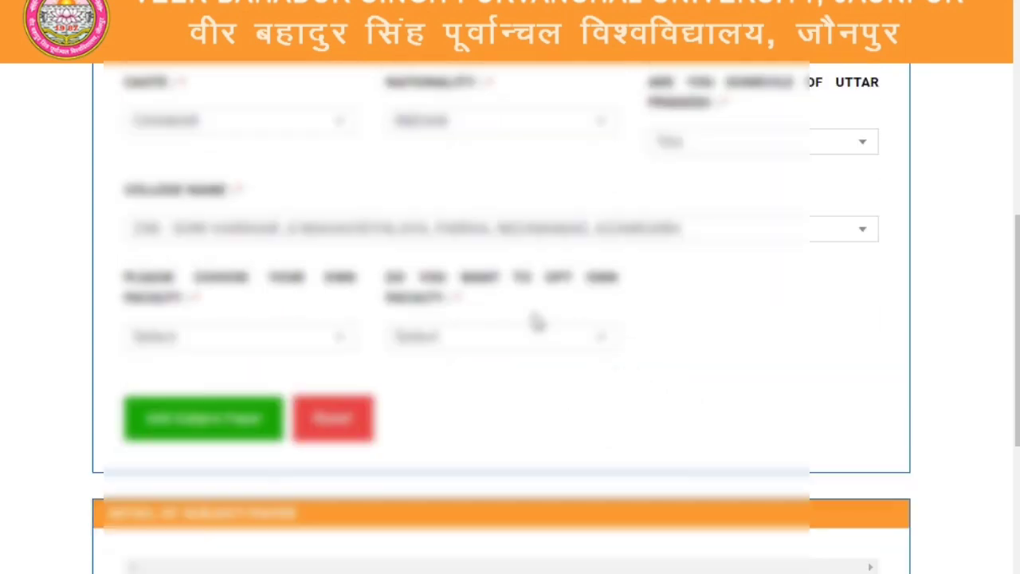
{"action": "scroll", "coordinate": [697, 287], "scroll_direction": "down", "scroll_amount": 1}
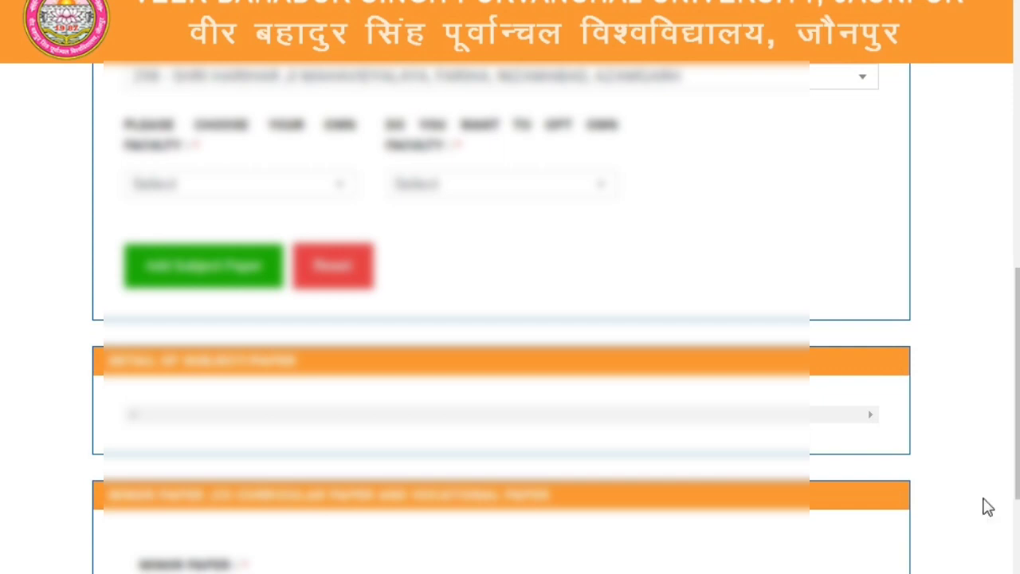
{"action": "scroll", "coordinate": [988, 502], "scroll_direction": "down", "scroll_amount": 1}
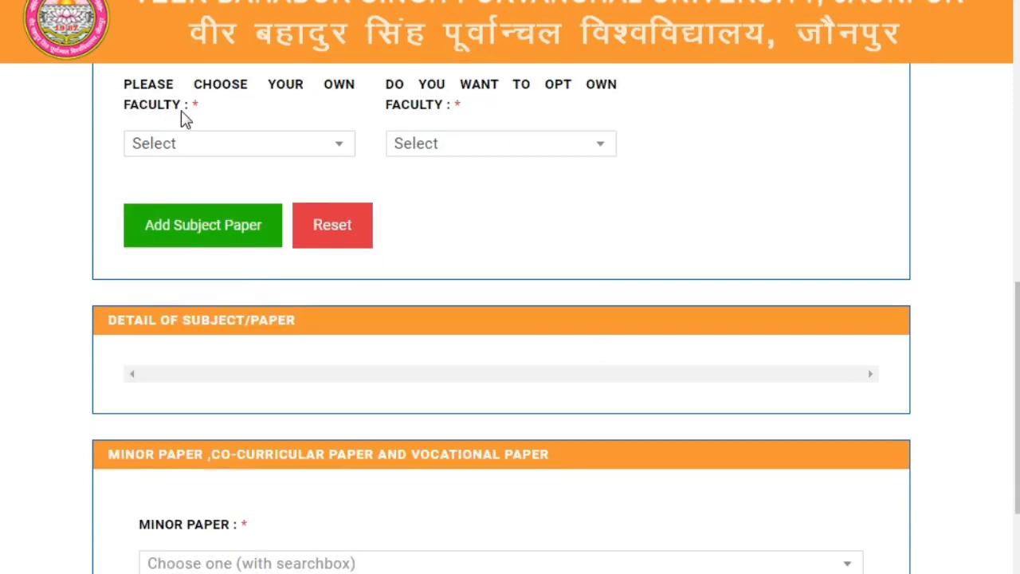
Choose FACULTY OF ARTS as the own faculty and look through its list of Major 1 subjects
{"action": "left_click", "coordinate": [230, 151]}
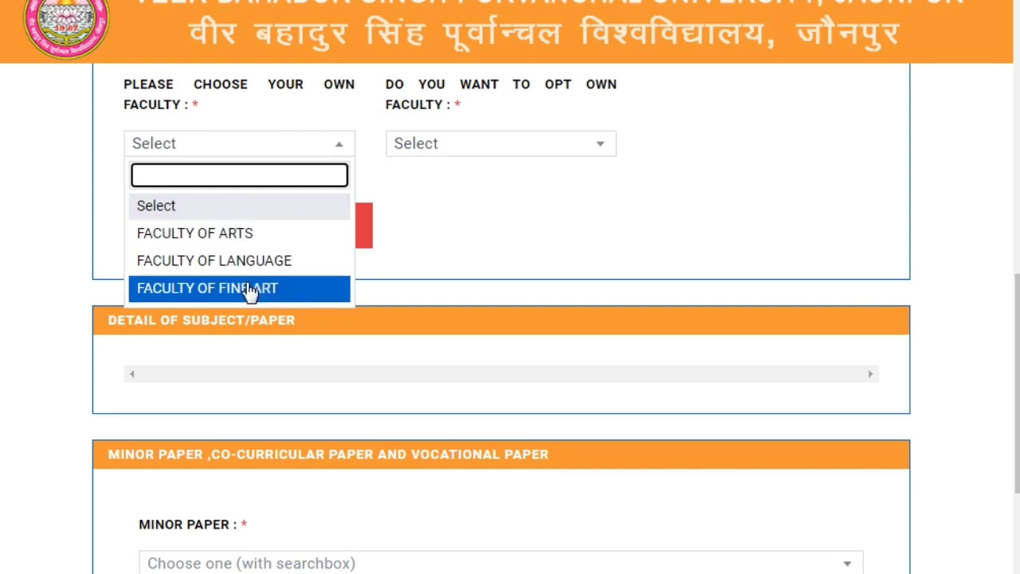
{"action": "left_click", "coordinate": [225, 234]}
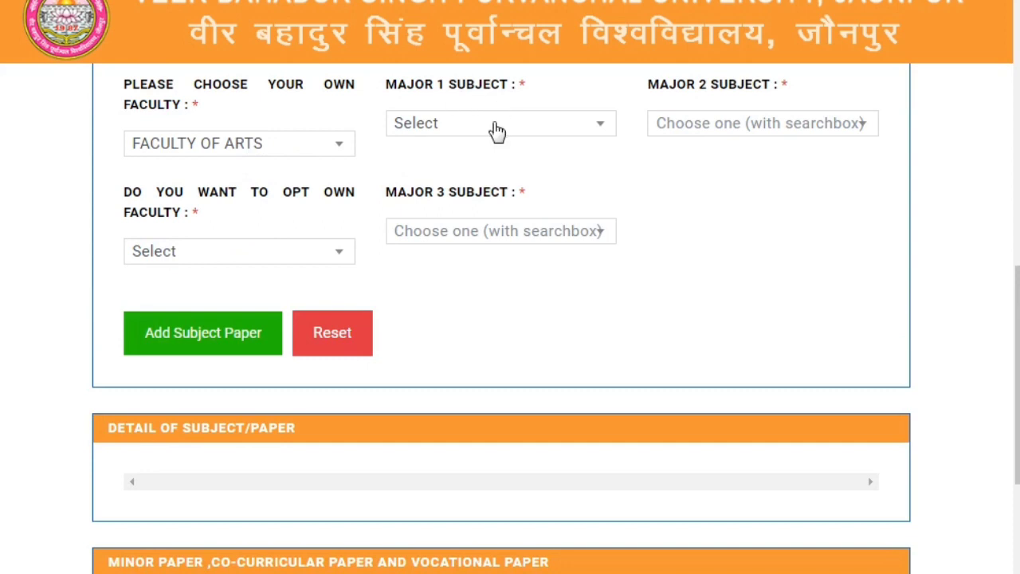
{"action": "left_click", "coordinate": [496, 127]}
{"action": "scroll", "coordinate": [542, 279], "scroll_direction": "down", "scroll_amount": 1}
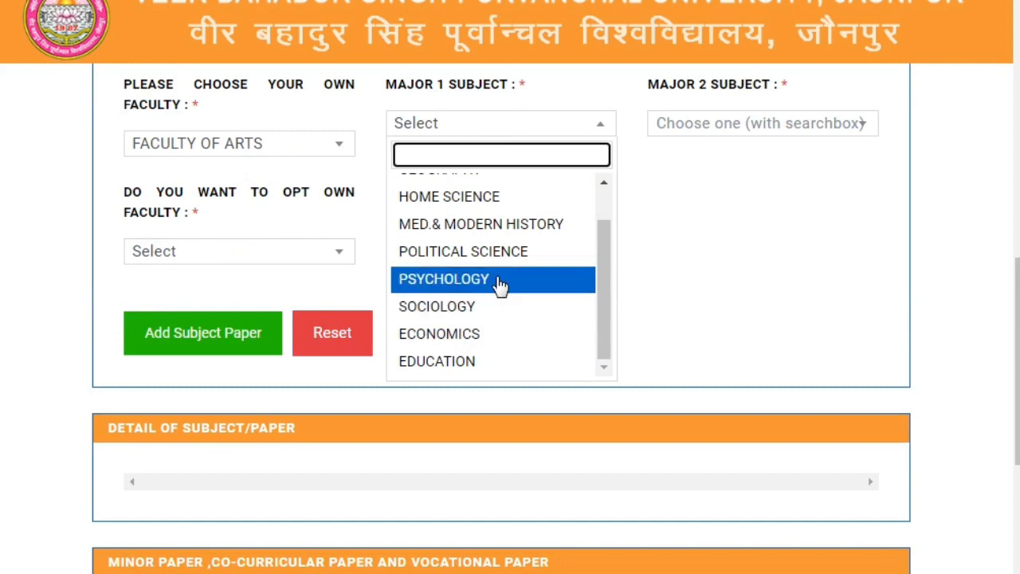
{"action": "scroll", "coordinate": [500, 285], "scroll_direction": "up", "scroll_amount": 1}
{"action": "scroll", "coordinate": [502, 278], "scroll_direction": "down", "scroll_amount": 1}
{"action": "scroll", "coordinate": [498, 298], "scroll_direction": "down", "scroll_amount": 1}
{"action": "scroll", "coordinate": [502, 239], "scroll_direction": "up", "scroll_amount": 1}
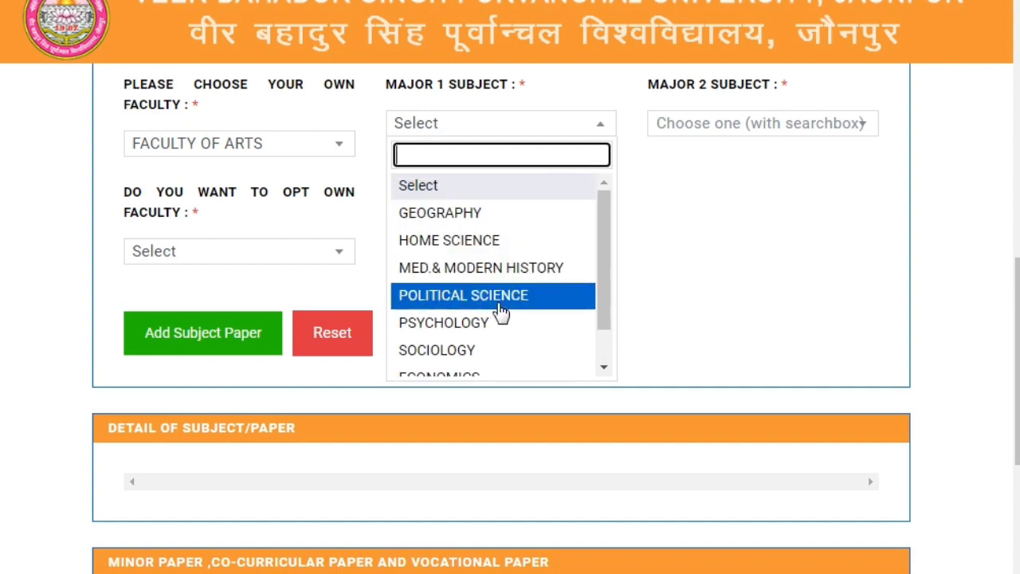
{"action": "scroll", "coordinate": [501, 342], "scroll_direction": "down", "scroll_amount": 2}
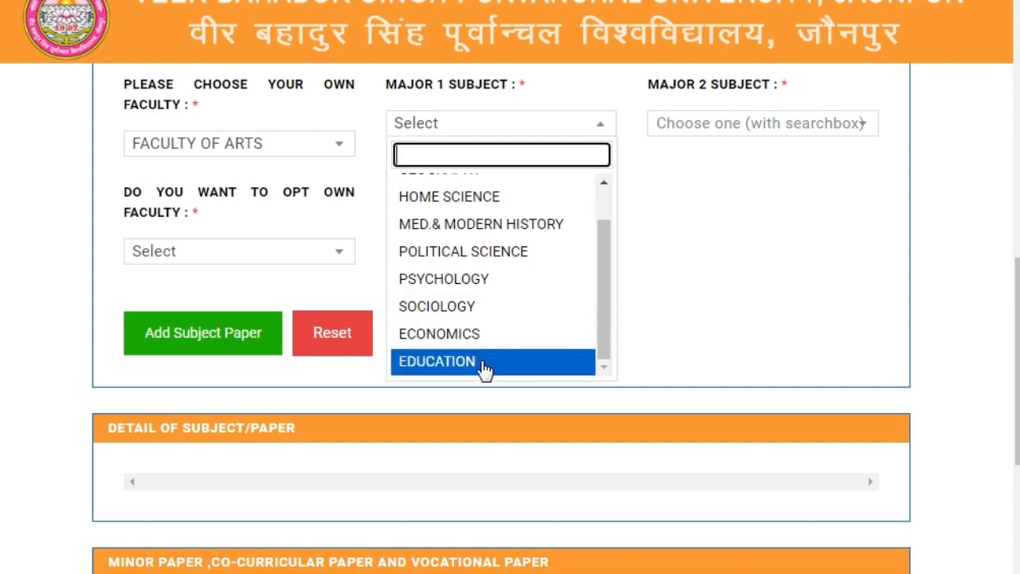
{"action": "scroll", "coordinate": [491, 291], "scroll_direction": "up", "scroll_amount": 1}
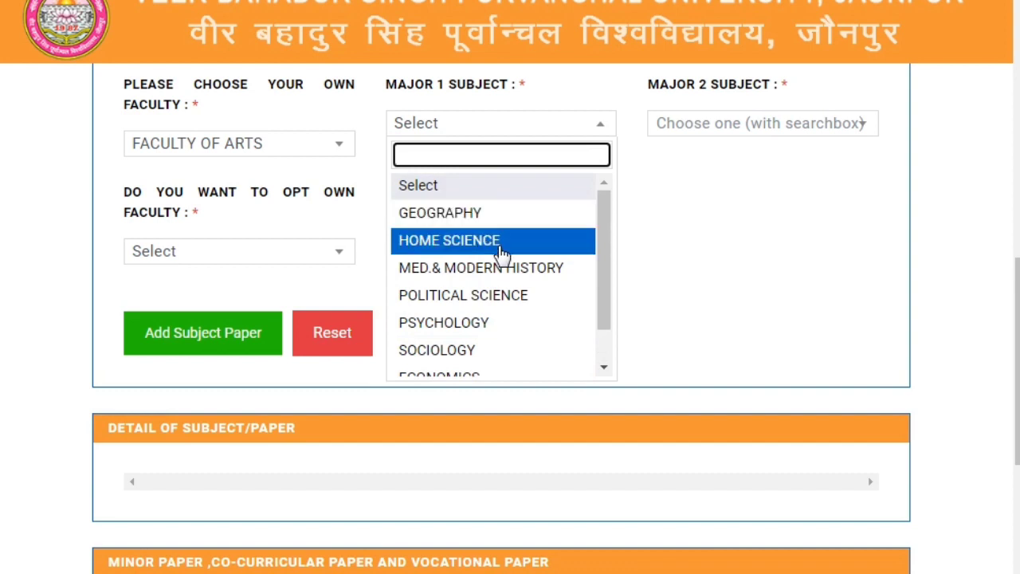
{"action": "scroll", "coordinate": [504, 291], "scroll_direction": "down", "scroll_amount": 2}
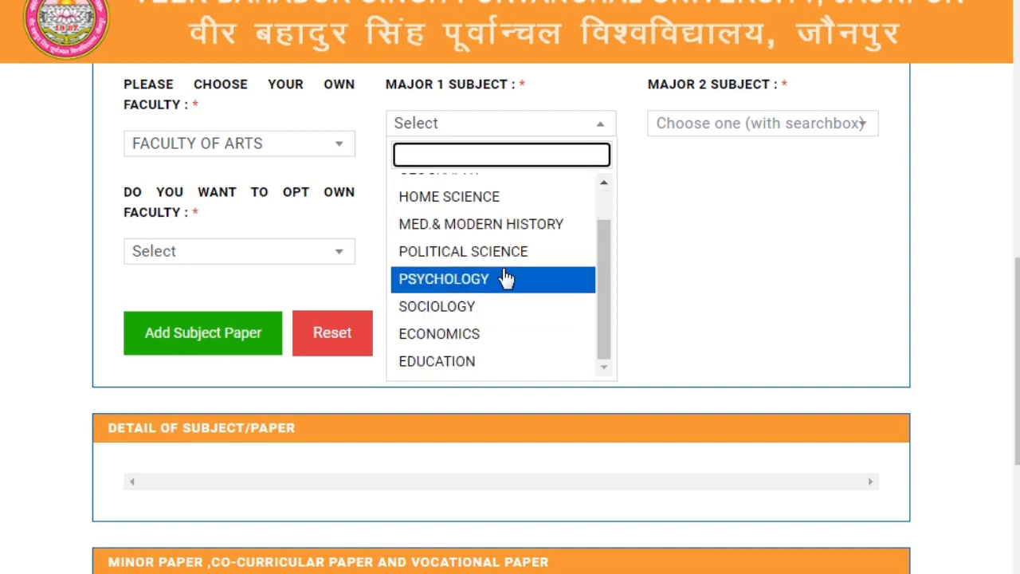
{"action": "scroll", "coordinate": [482, 326], "scroll_direction": "down", "scroll_amount": 1}
{"action": "scroll", "coordinate": [482, 333], "scroll_direction": "down", "scroll_amount": 1}
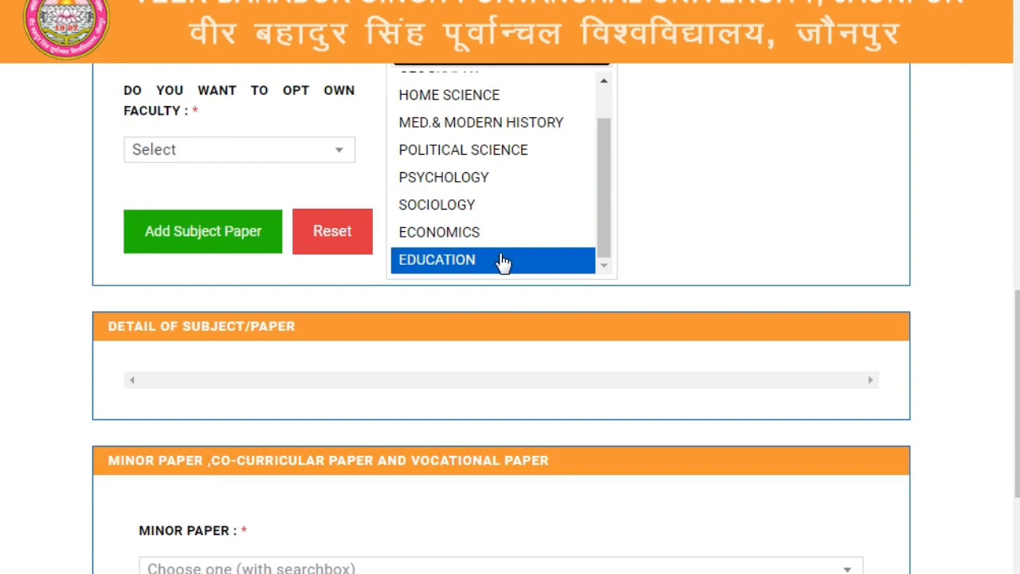
{"action": "scroll", "coordinate": [482, 333], "scroll_direction": "up", "scroll_amount": 1}
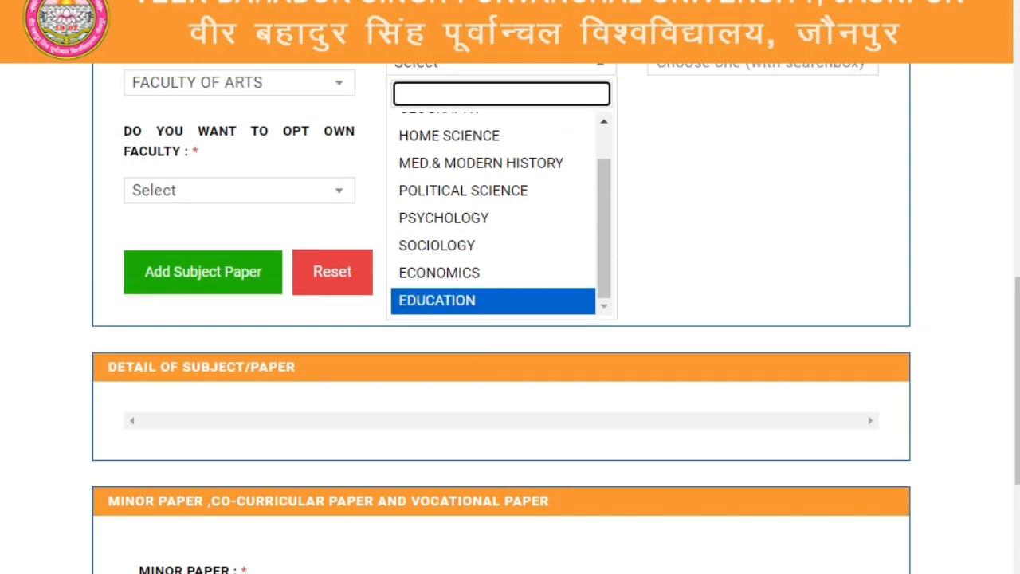
{"action": "scroll", "coordinate": [474, 236], "scroll_direction": "up", "scroll_amount": 1}
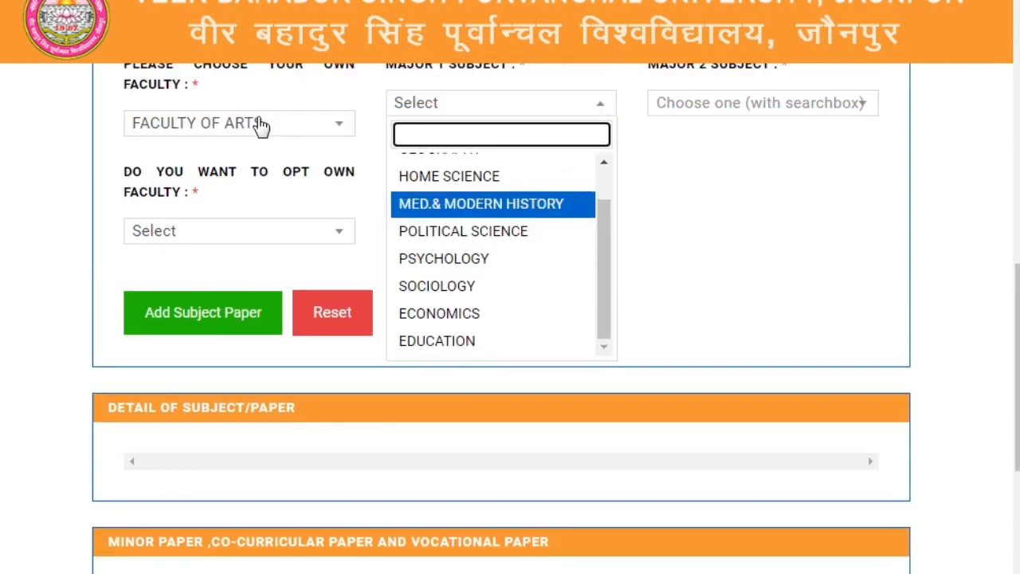
Change the own faculty to FACULTY OF LANGUAGE and list its Major 1 subjects
{"action": "left_click", "coordinate": [289, 137]}
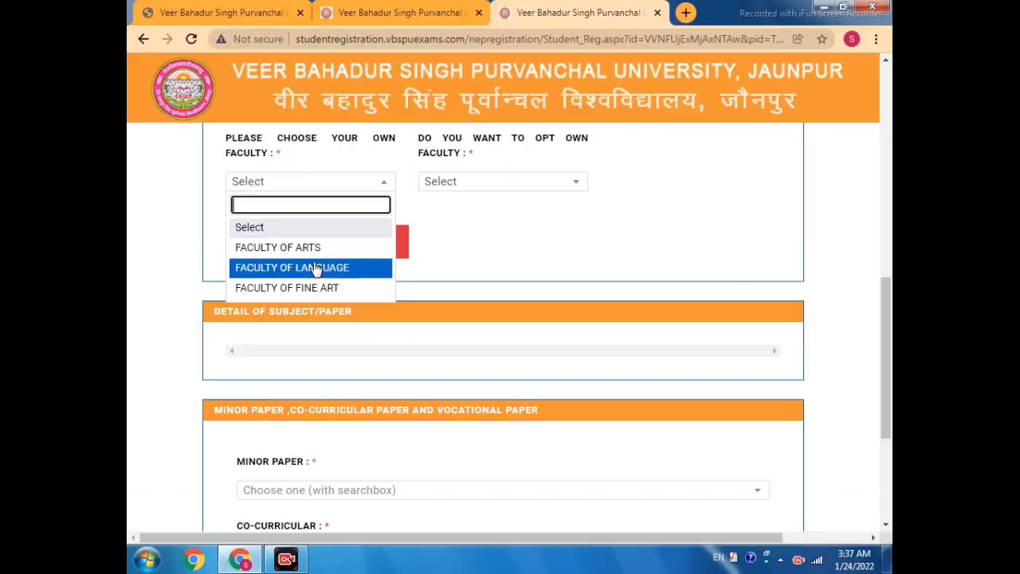
{"action": "left_click", "coordinate": [211, 243]}
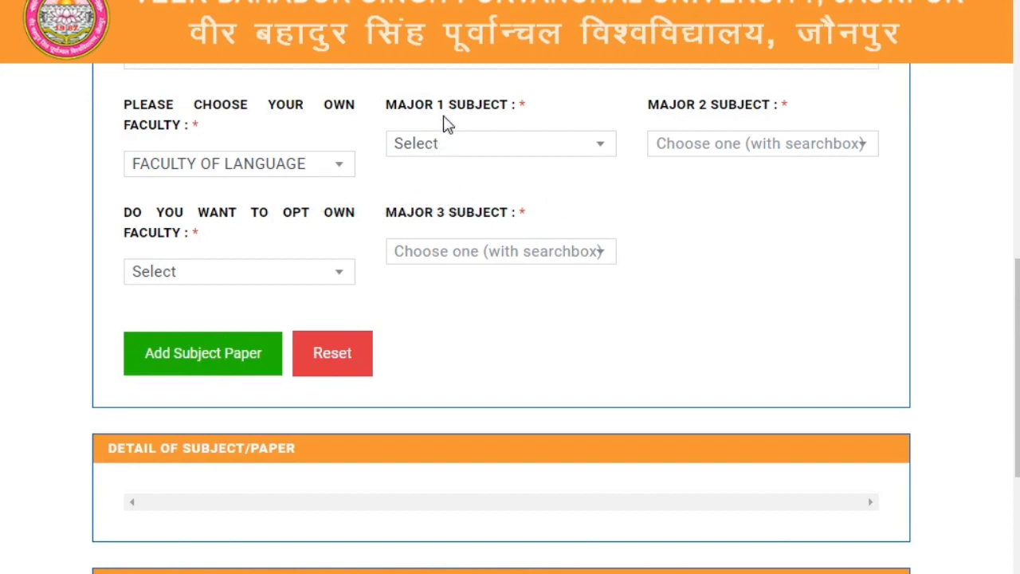
{"action": "left_click", "coordinate": [496, 153]}
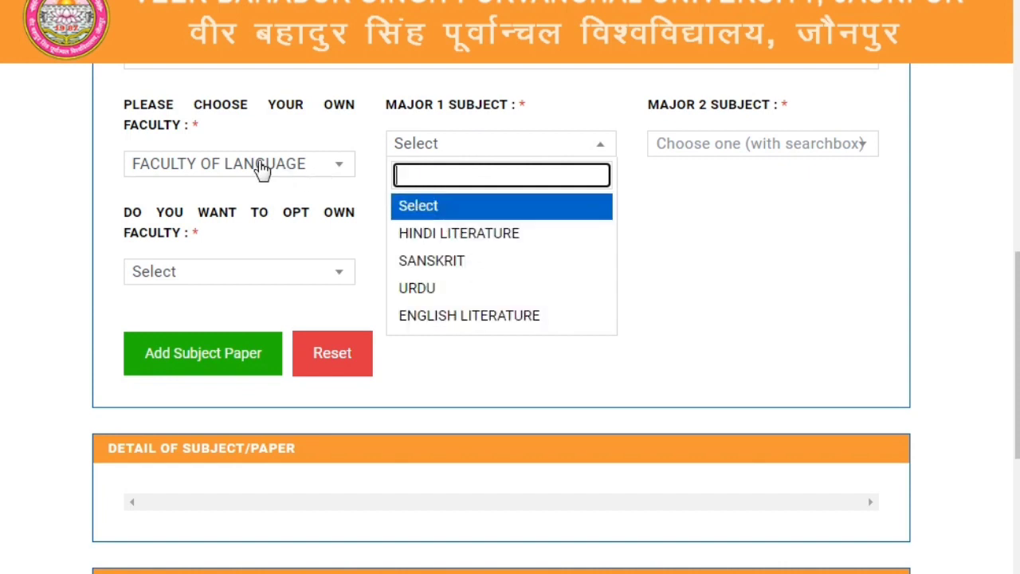
Switch the own faculty to FACULTY OF FINE ART and back to FACULTY OF LANGUAGE, checking the Major 1 subjects of each
{"action": "left_click", "coordinate": [284, 168]}
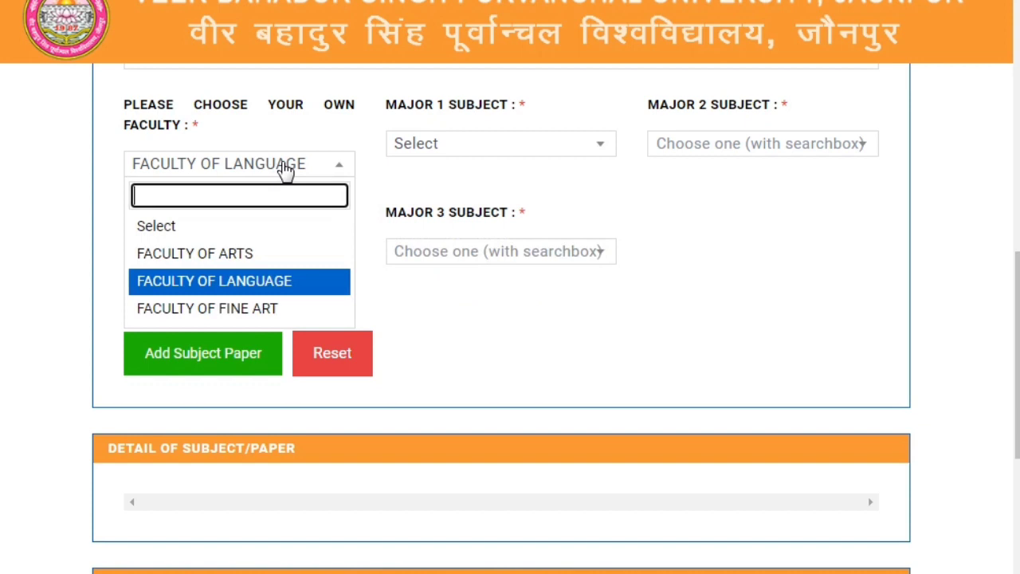
{"action": "left_click", "coordinate": [239, 310]}
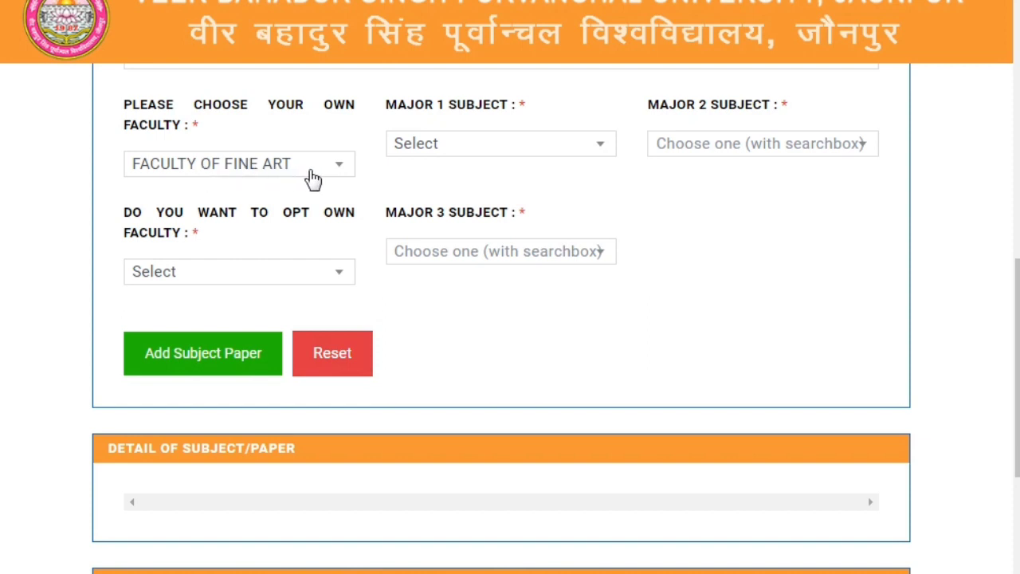
{"action": "left_click", "coordinate": [485, 149]}
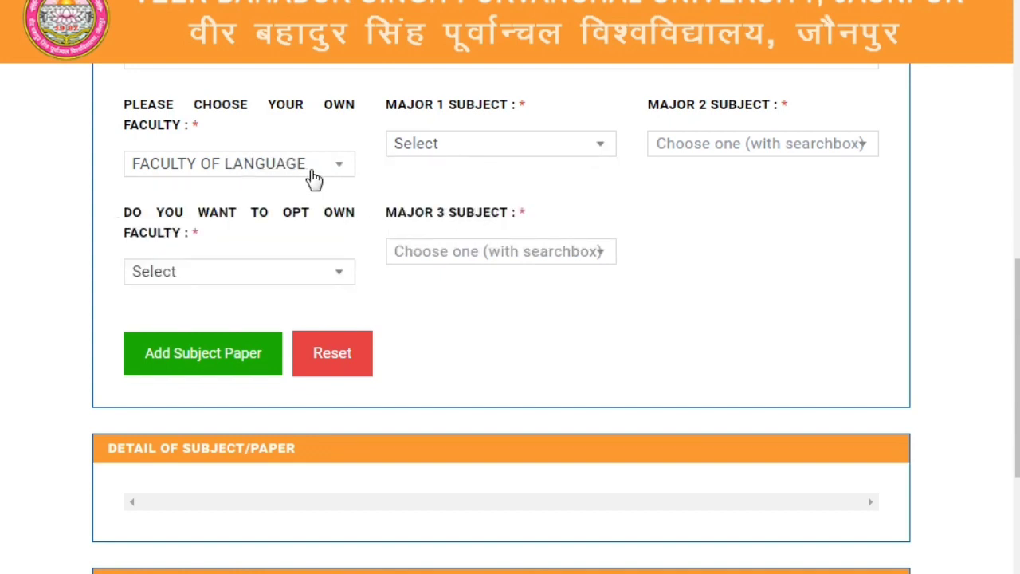
{"action": "left_click", "coordinate": [464, 150]}
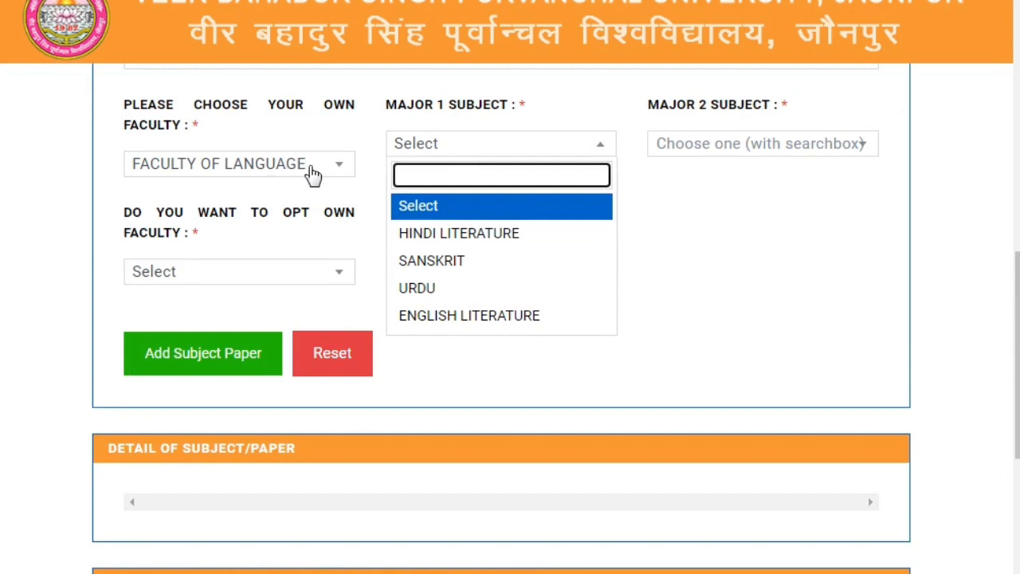
Set the own faculty to FACULTY OF ARTS and pick MED.& MODERN HISTORY as the Major 1 subject
{"action": "left_click", "coordinate": [305, 169]}
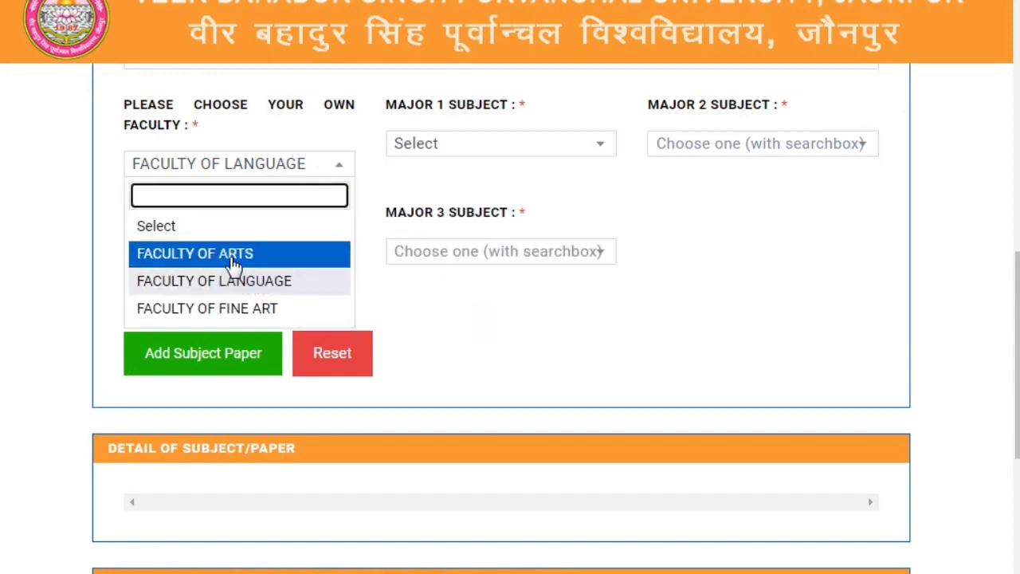
{"action": "left_click", "coordinate": [233, 263]}
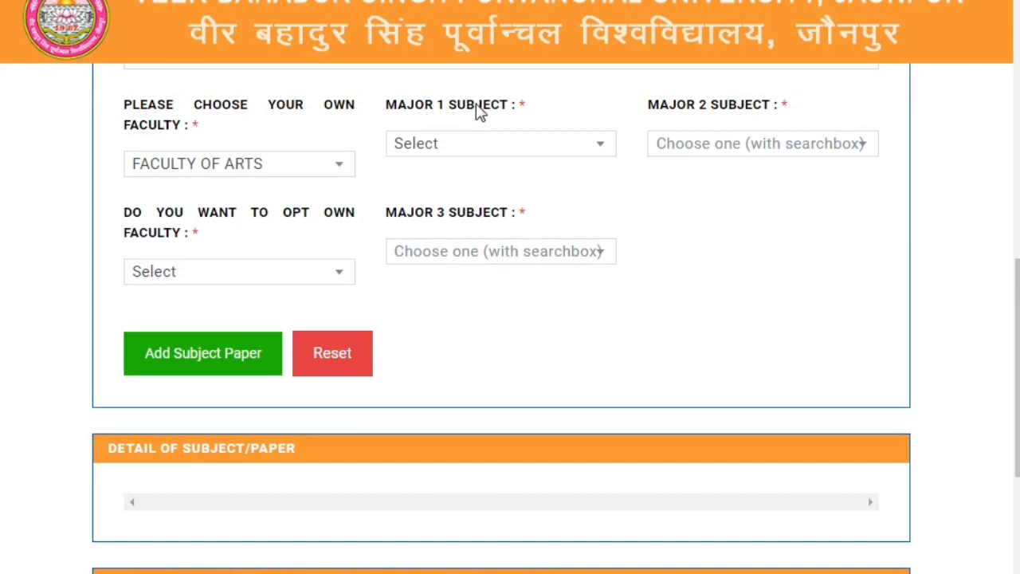
{"action": "left_click", "coordinate": [503, 149]}
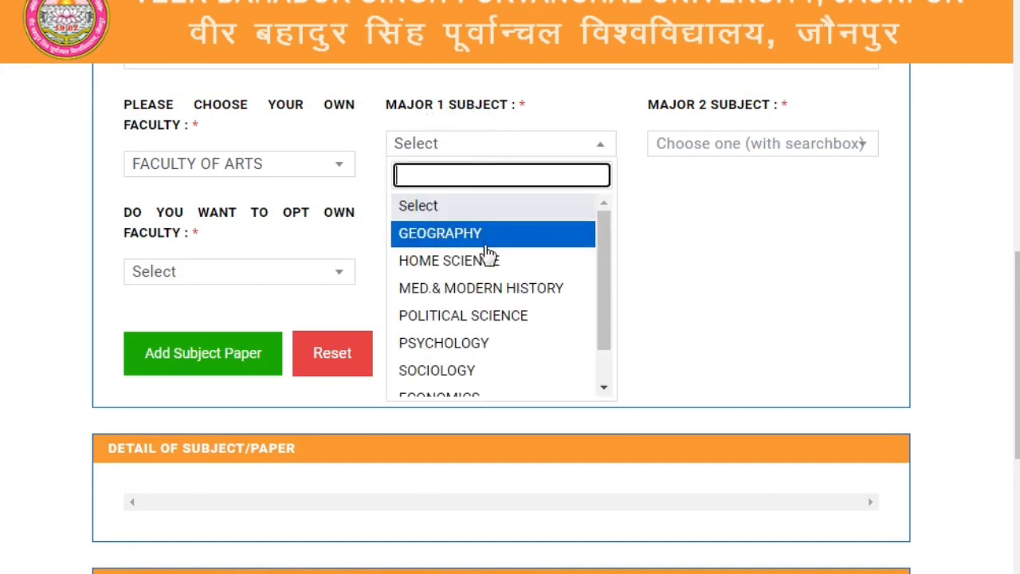
{"action": "left_click", "coordinate": [502, 293]}
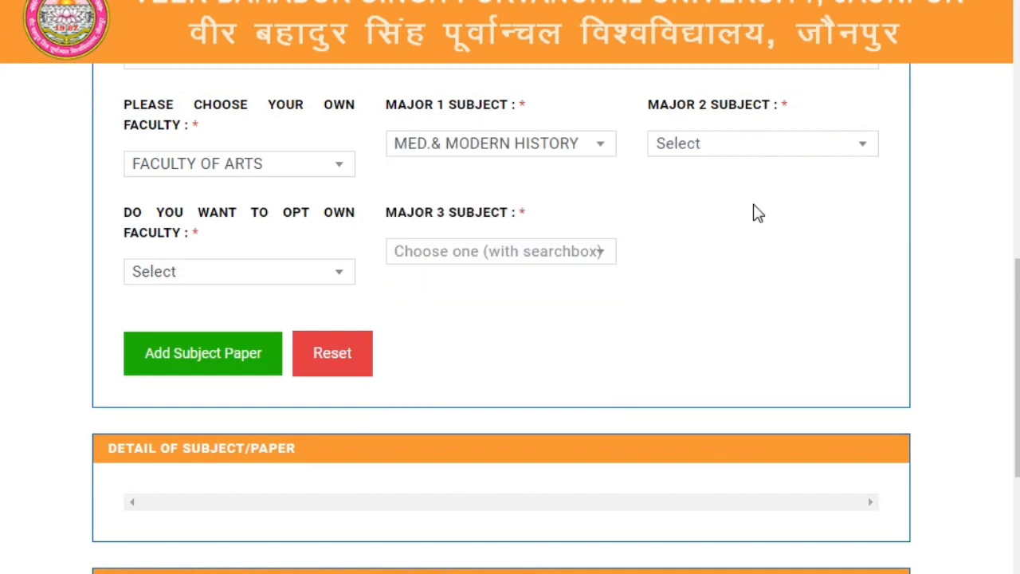
Pick GEOGRAPHY as the Major 2 subject and answer the faculty option question with OWN FACULTY
{"action": "left_click", "coordinate": [761, 149]}
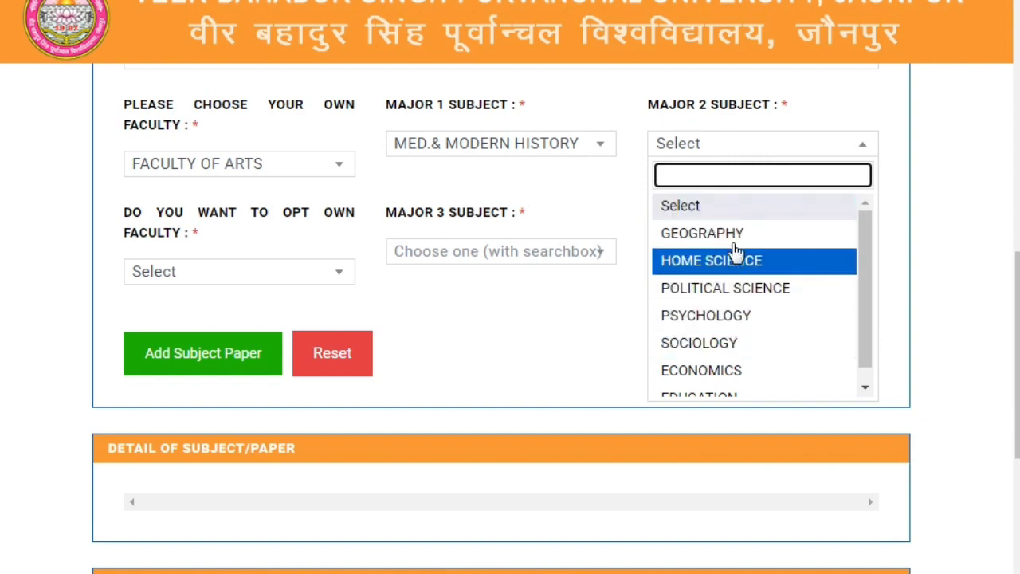
{"action": "left_click", "coordinate": [734, 239]}
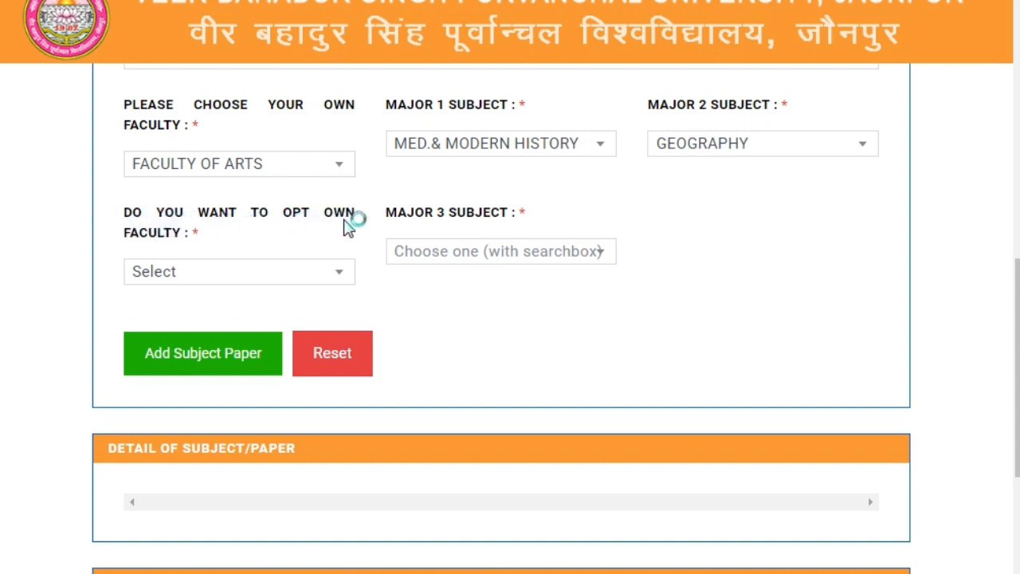
{"action": "left_click", "coordinate": [271, 276]}
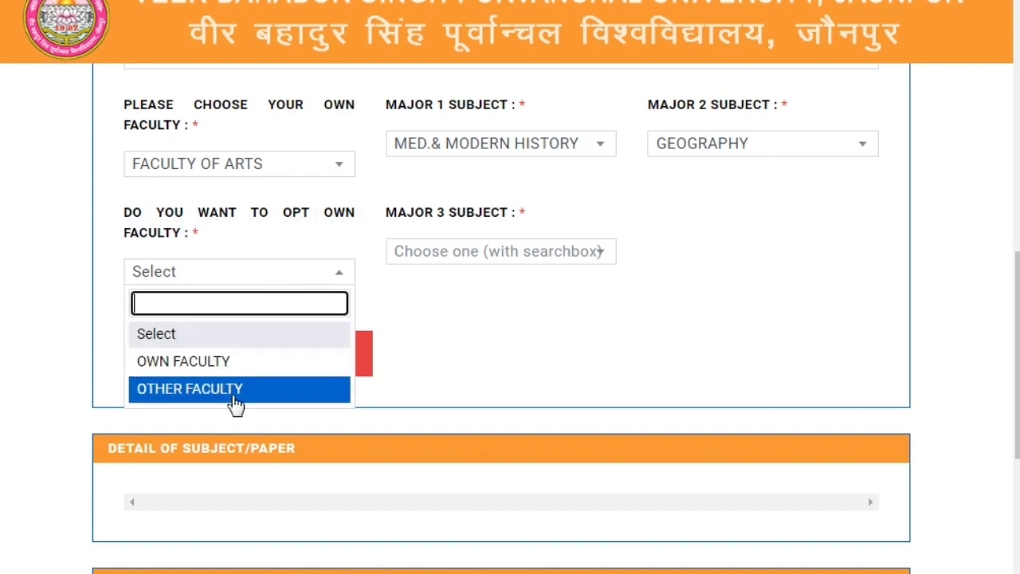
{"action": "left_click", "coordinate": [199, 372]}
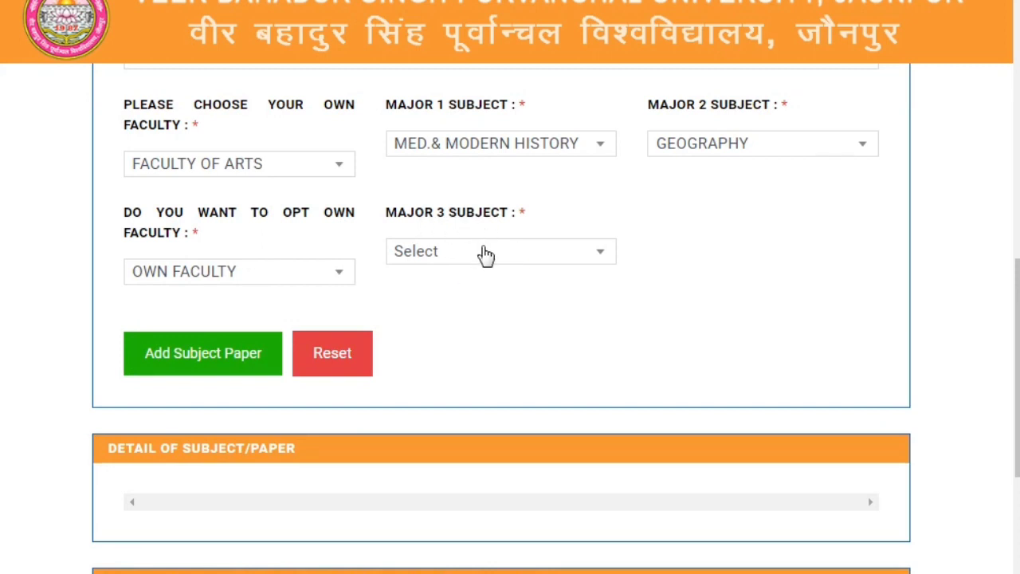
List the Major 3 subjects available within the own faculty and look through them
{"action": "left_click", "coordinate": [483, 253]}
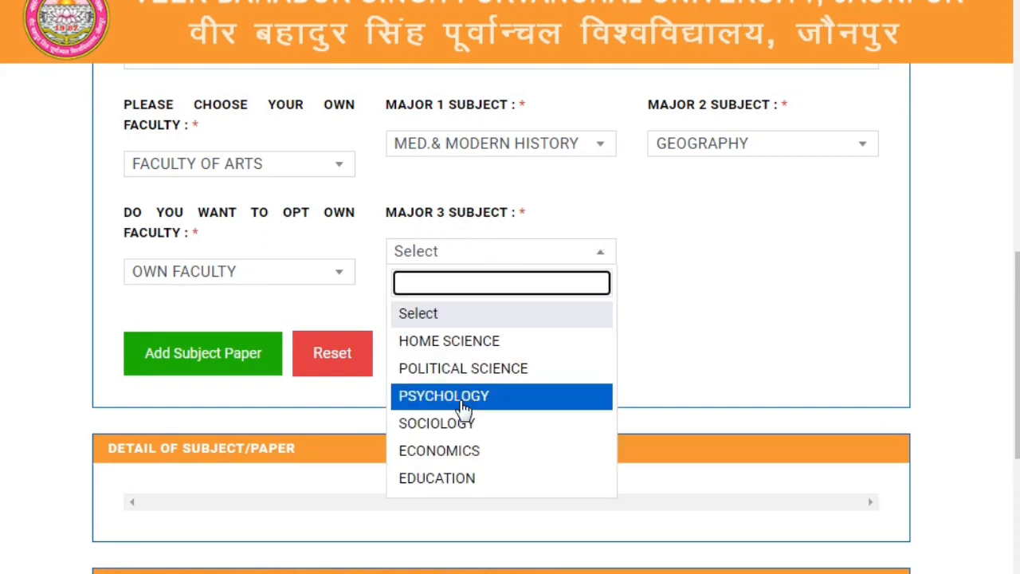
{"action": "scroll", "coordinate": [459, 415], "scroll_direction": "down", "scroll_amount": 1}
{"action": "scroll", "coordinate": [476, 361], "scroll_direction": "up", "scroll_amount": 1}
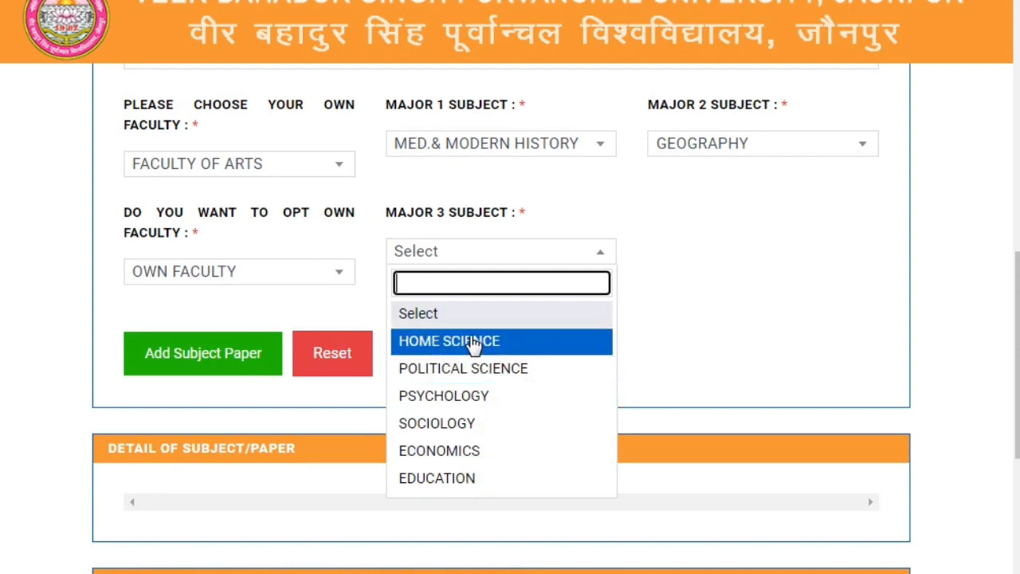
Switch the faculty option to OTHER FACULTY, look through its Major 3 subjects, and return the option to OWN FACULTY
{"action": "left_click", "coordinate": [290, 273]}
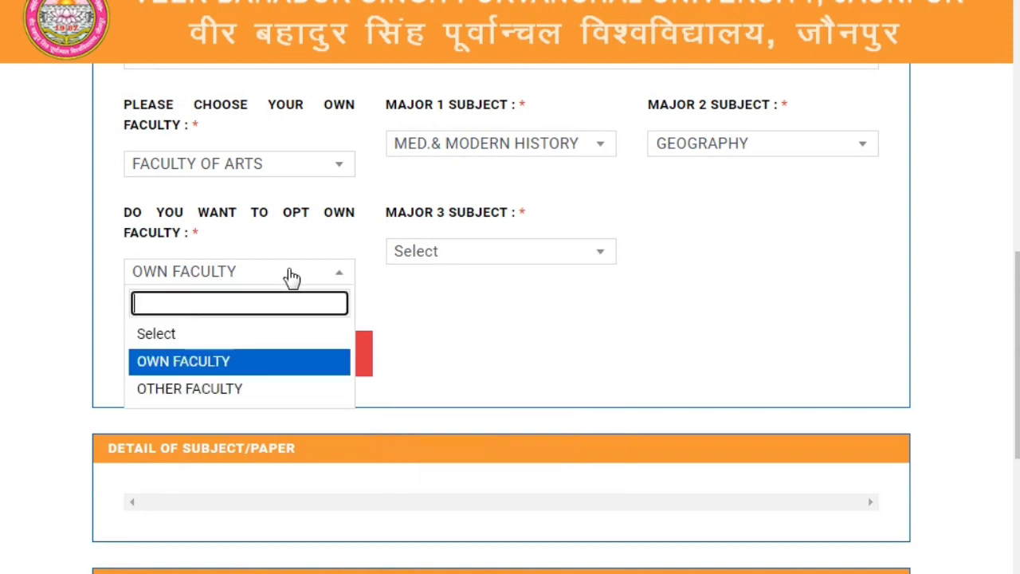
{"action": "left_click", "coordinate": [226, 390]}
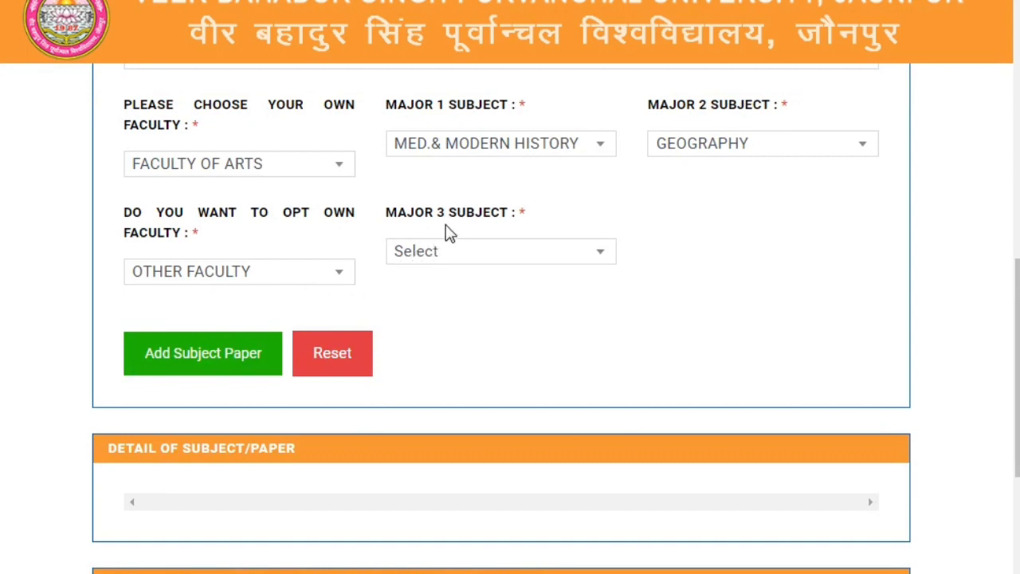
{"action": "left_click", "coordinate": [485, 252]}
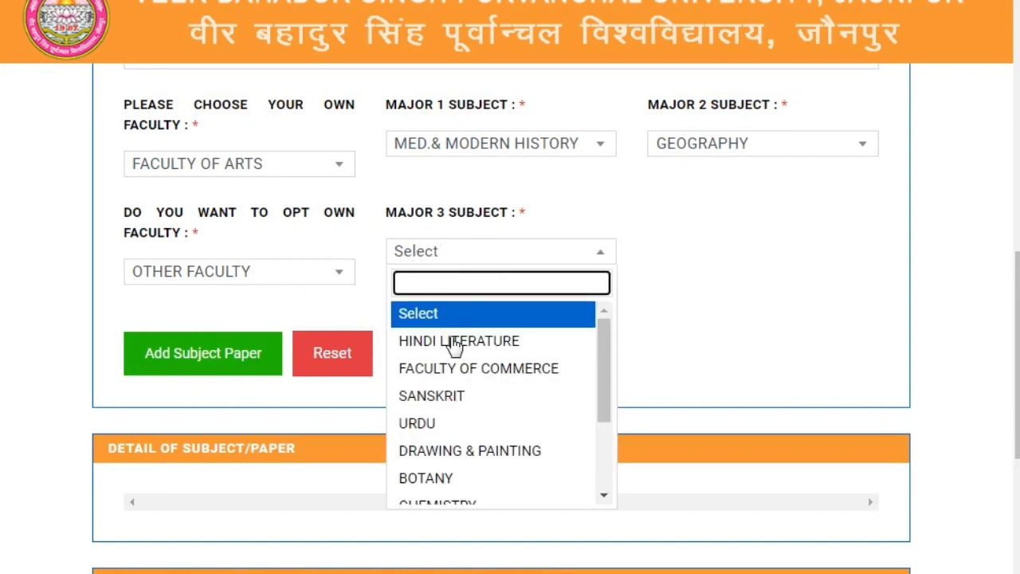
{"action": "scroll", "coordinate": [455, 391], "scroll_direction": "down", "scroll_amount": 3}
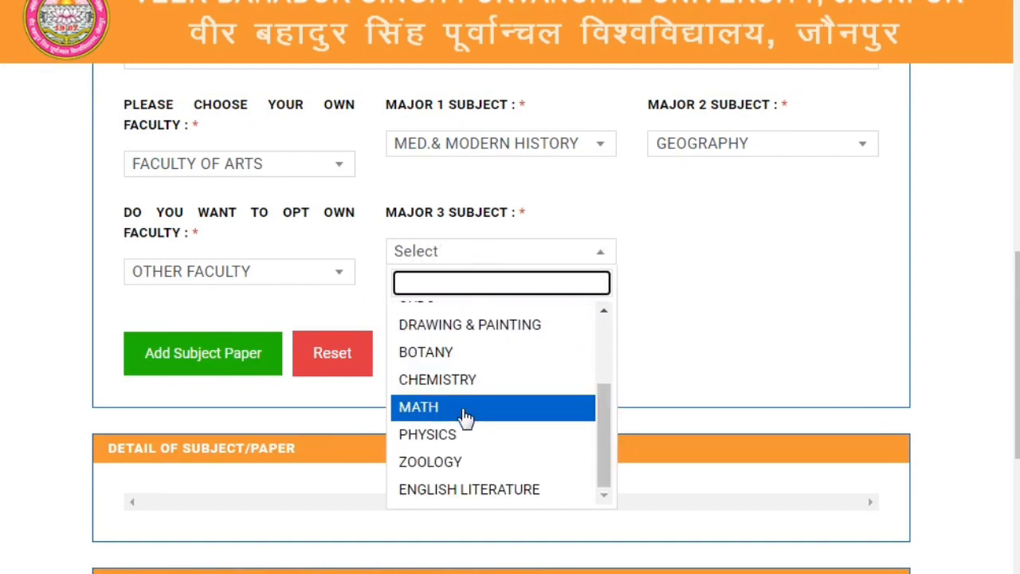
{"action": "scroll", "coordinate": [478, 402], "scroll_direction": "up", "scroll_amount": 2}
{"action": "scroll", "coordinate": [478, 375], "scroll_direction": "up", "scroll_amount": 1}
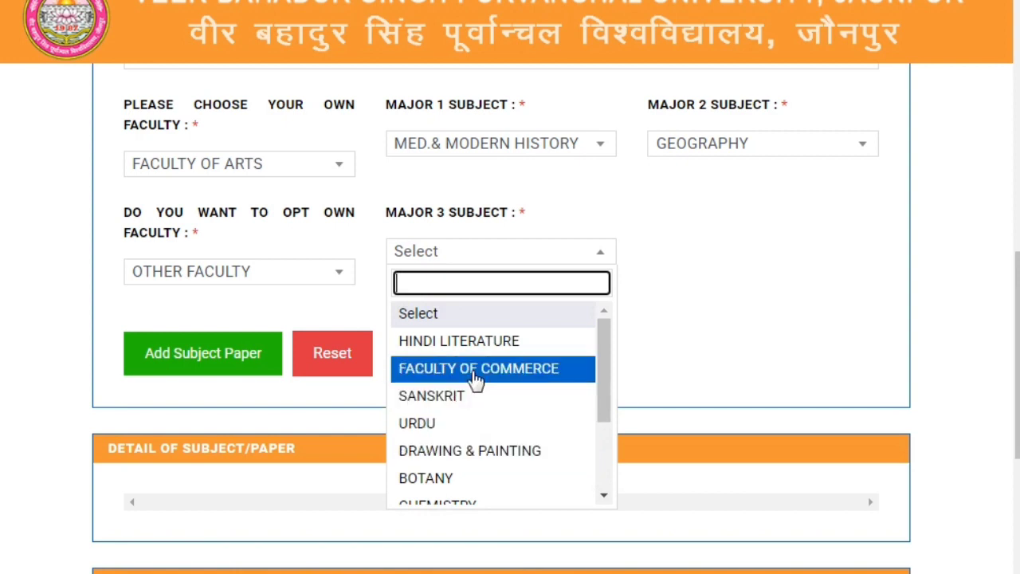
{"action": "scroll", "coordinate": [451, 410], "scroll_direction": "down", "scroll_amount": 2}
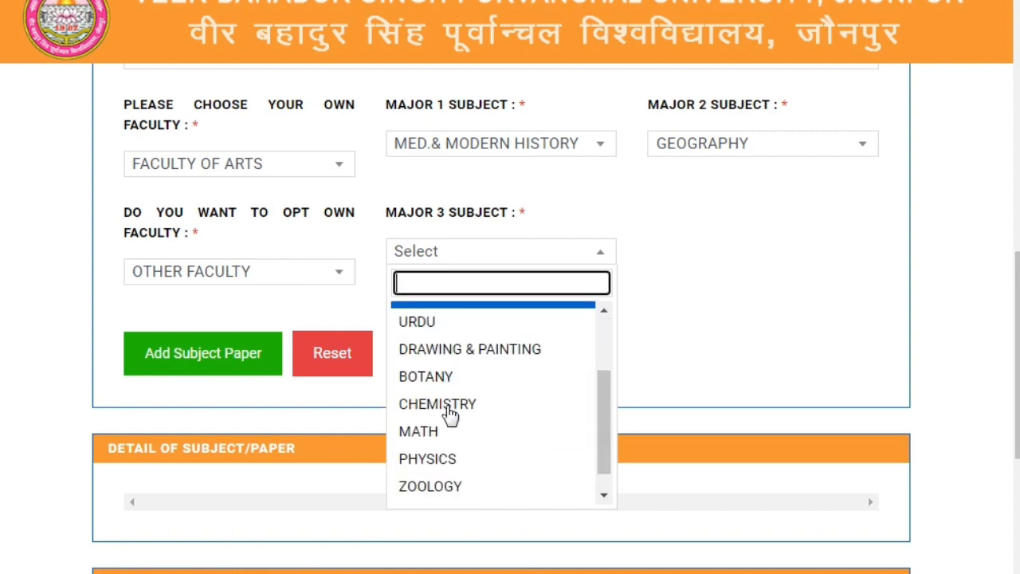
{"action": "scroll", "coordinate": [447, 391], "scroll_direction": "up", "scroll_amount": 2}
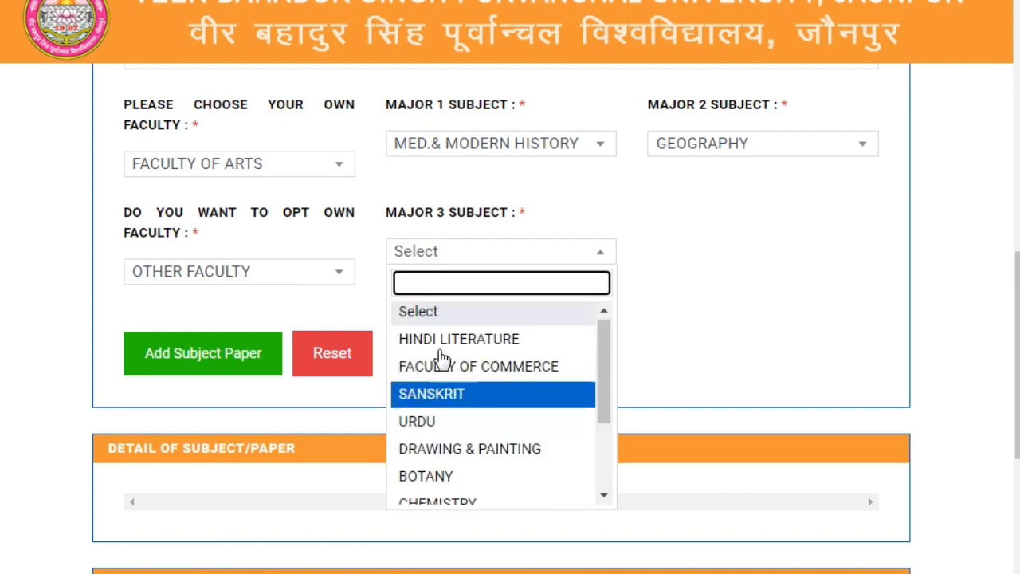
{"action": "left_click", "coordinate": [299, 278]}
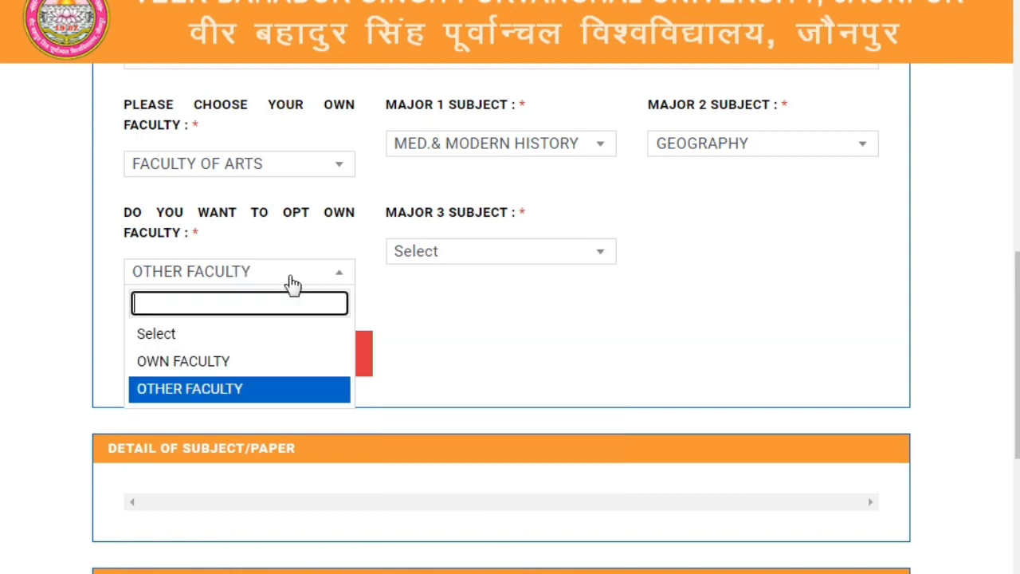
{"action": "left_click", "coordinate": [221, 367]}
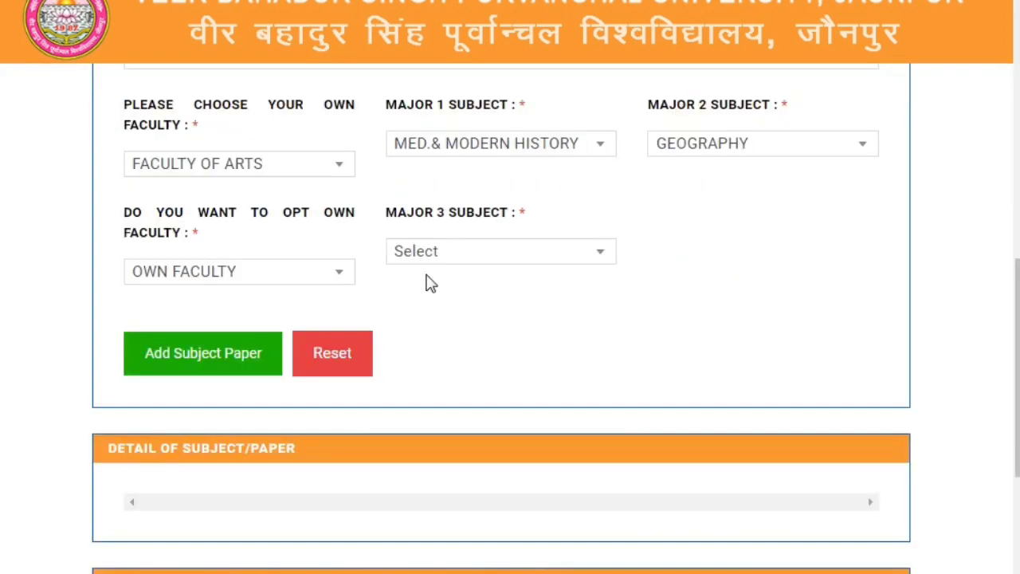
Pick POLITICAL SCIENCE as the Major 3 subject and add the subject papers for the three chosen majors
{"action": "left_click", "coordinate": [479, 261]}
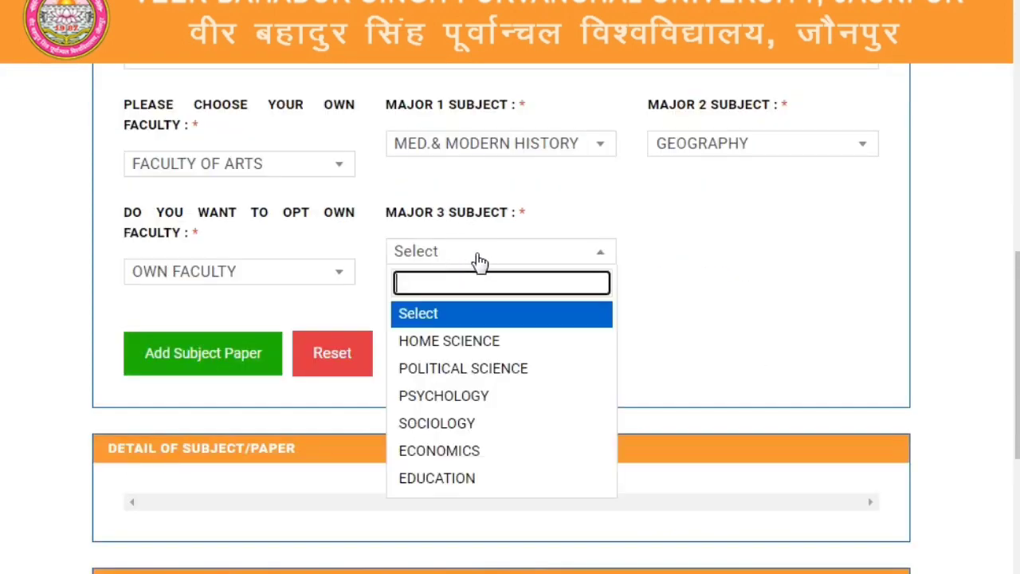
{"action": "left_click", "coordinate": [476, 368]}
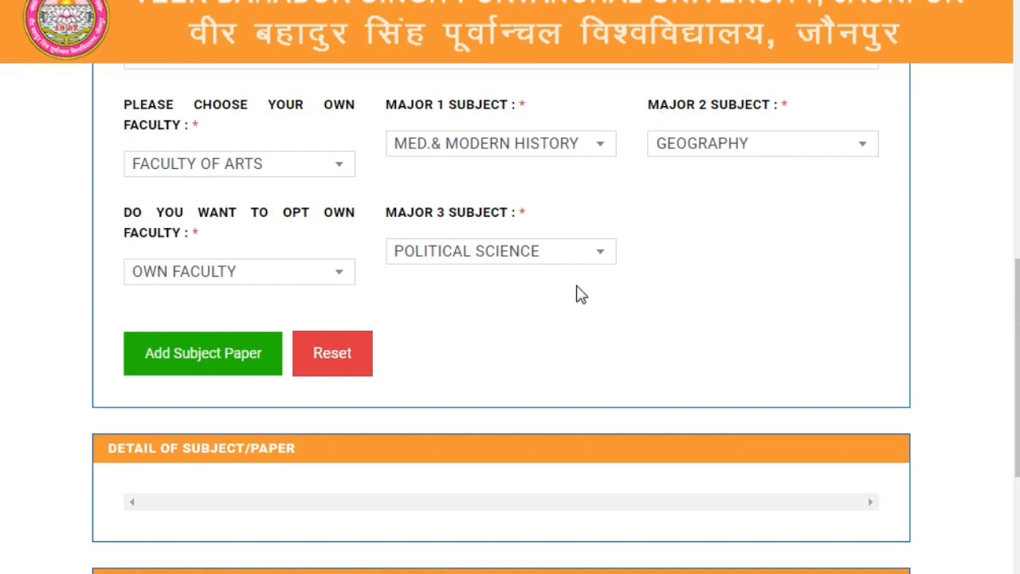
{"action": "left_click", "coordinate": [204, 354]}
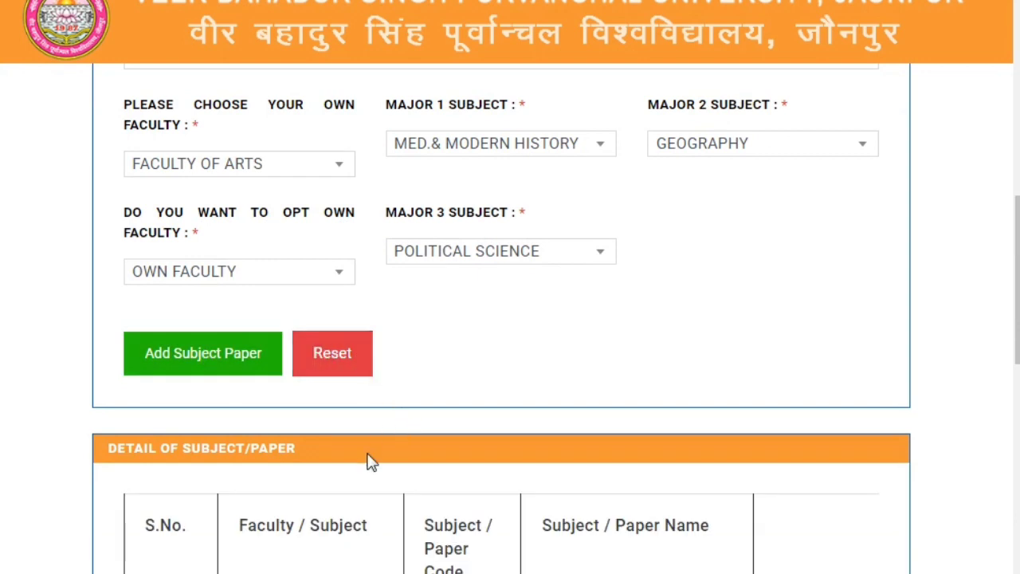
Review the paper codes and names listed for each major subject, down to the minor paper section
{"action": "scroll", "coordinate": [390, 462], "scroll_direction": "down", "scroll_amount": 3}
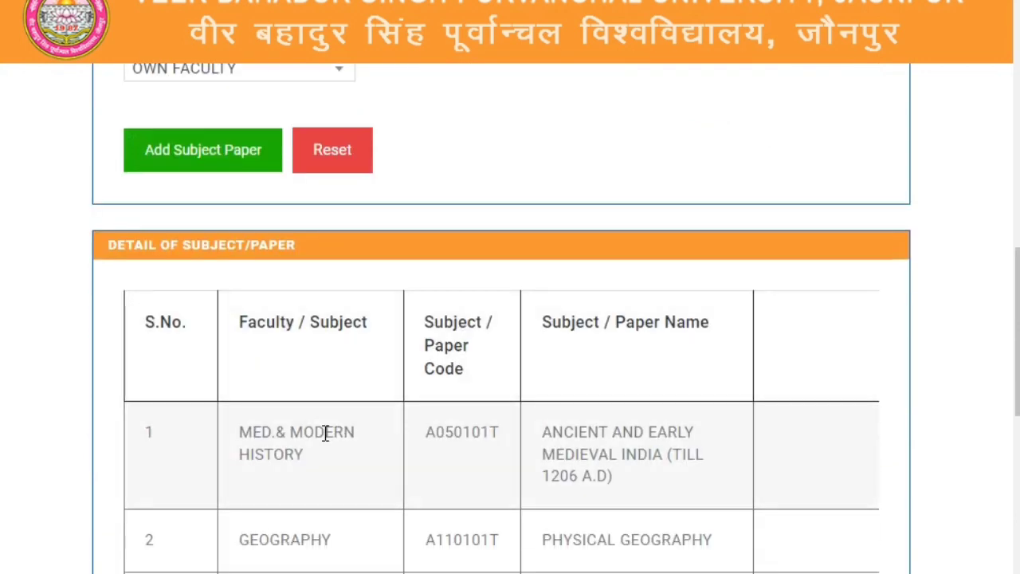
{"action": "scroll", "coordinate": [327, 414], "scroll_direction": "down", "scroll_amount": 2}
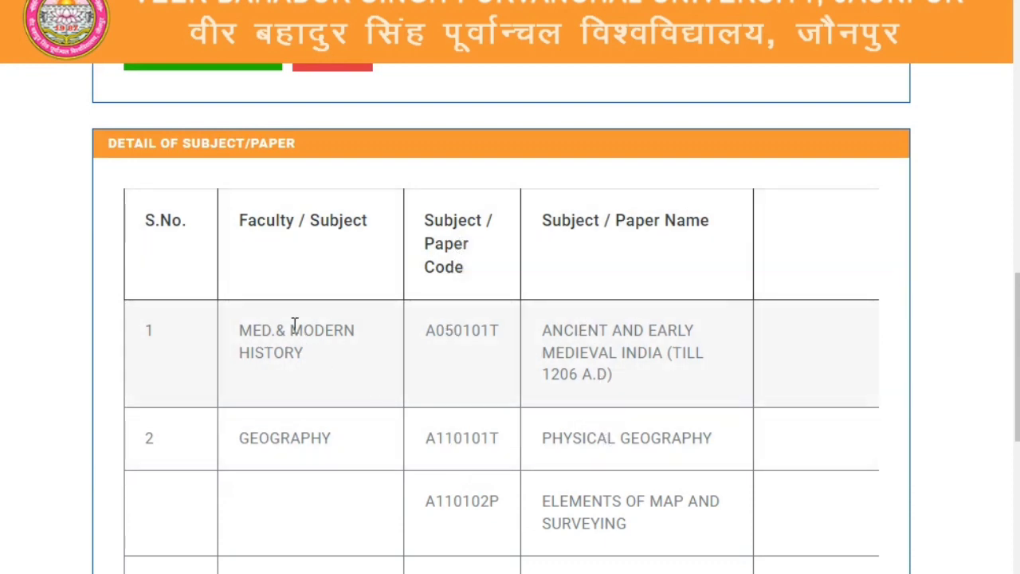
{"action": "scroll", "coordinate": [287, 458], "scroll_direction": "down", "scroll_amount": 2}
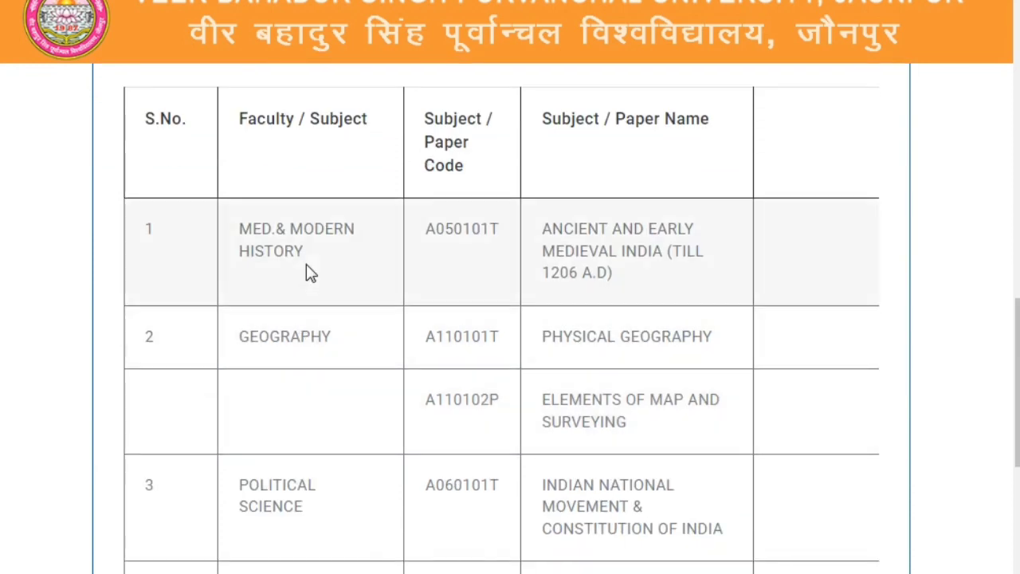
{"action": "scroll", "coordinate": [312, 387], "scroll_direction": "down", "scroll_amount": 4}
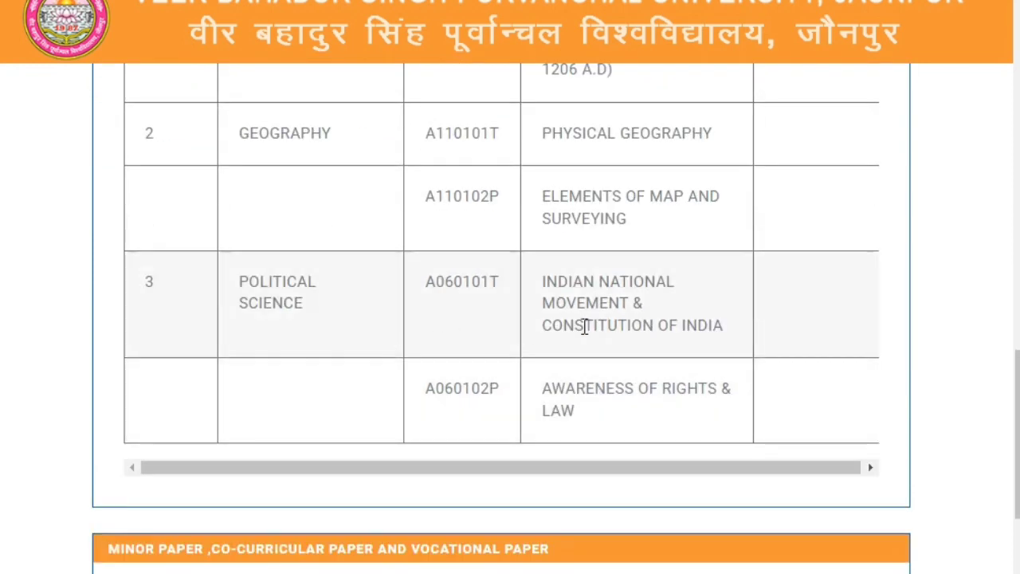
{"action": "scroll", "coordinate": [620, 326], "scroll_direction": "up", "scroll_amount": 4}
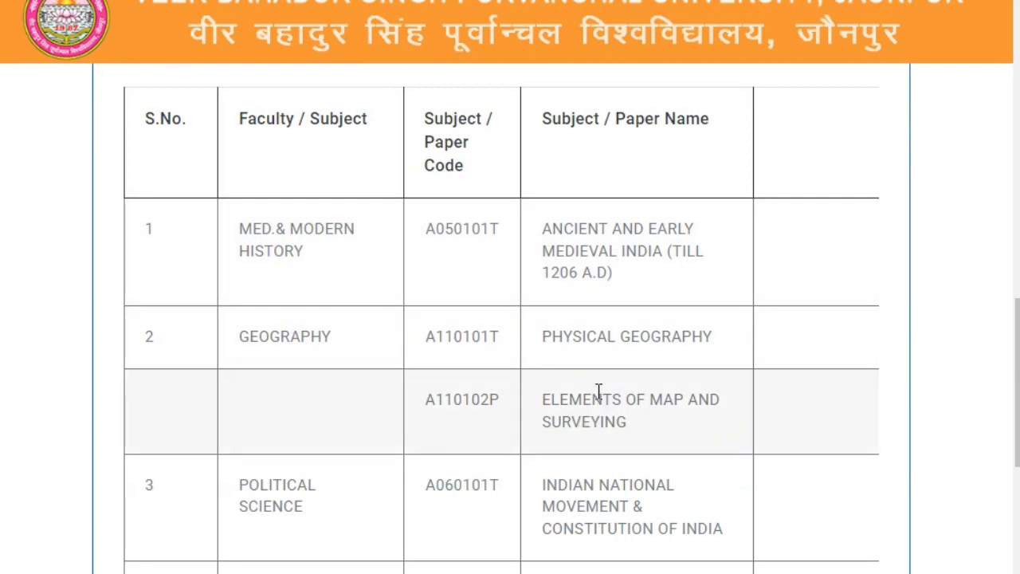
{"action": "scroll", "coordinate": [599, 391], "scroll_direction": "down", "scroll_amount": 4}
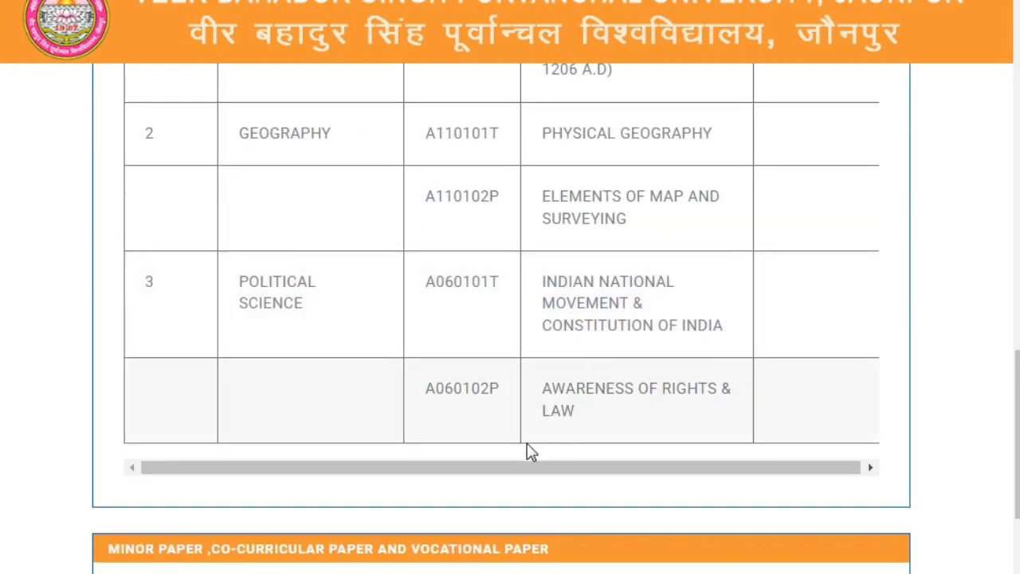
{"action": "scroll", "coordinate": [532, 451], "scroll_direction": "down", "scroll_amount": 4}
{"action": "scroll", "coordinate": [541, 441], "scroll_direction": "down", "scroll_amount": 2}
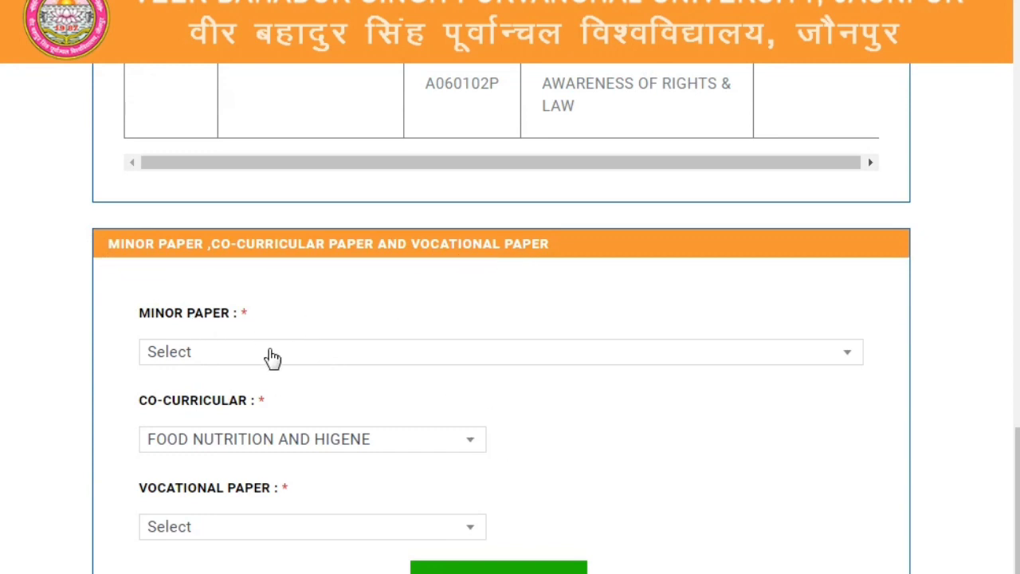
Look through the minor papers offered and choose (FACULTY OF LANGUAGE)-A010101T-HINDI KAVYA-HINDI LITERATURE as the minor paper
{"action": "left_click", "coordinate": [271, 358]}
{"action": "scroll", "coordinate": [271, 358], "scroll_direction": "down", "scroll_amount": 1}
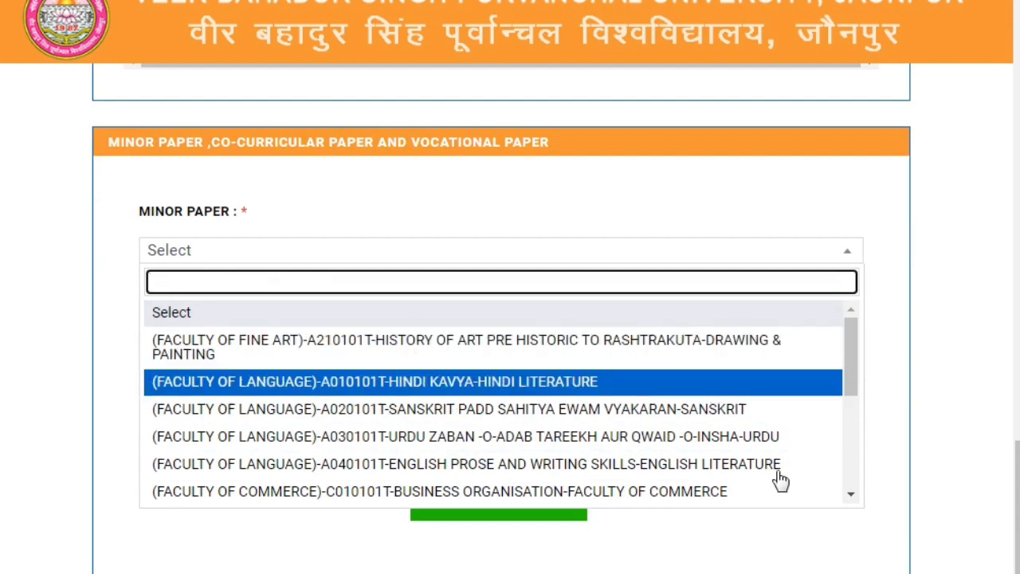
{"action": "left_click", "coordinate": [849, 495]}
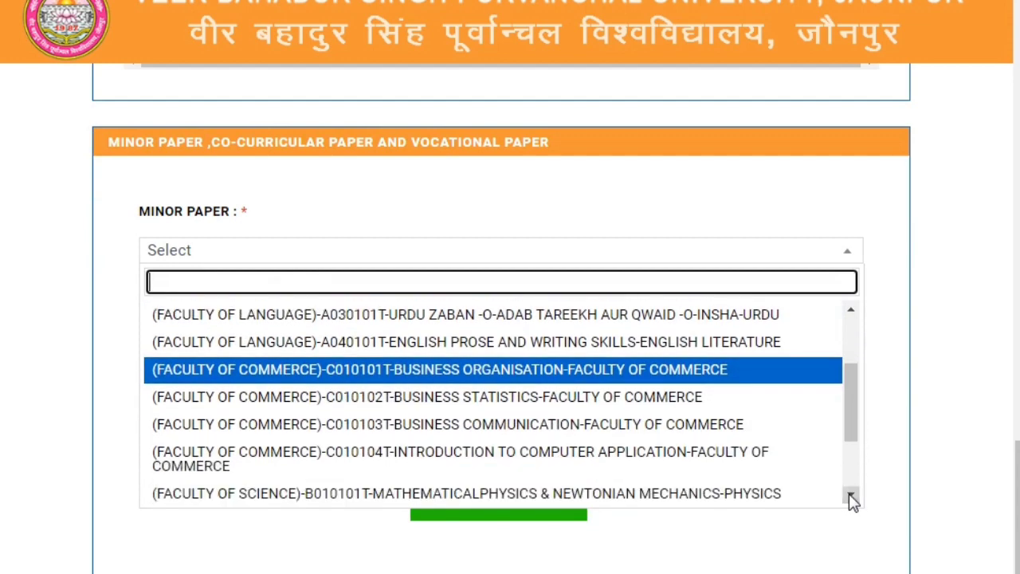
{"action": "left_click", "coordinate": [850, 495]}
{"action": "left_click", "coordinate": [850, 494]}
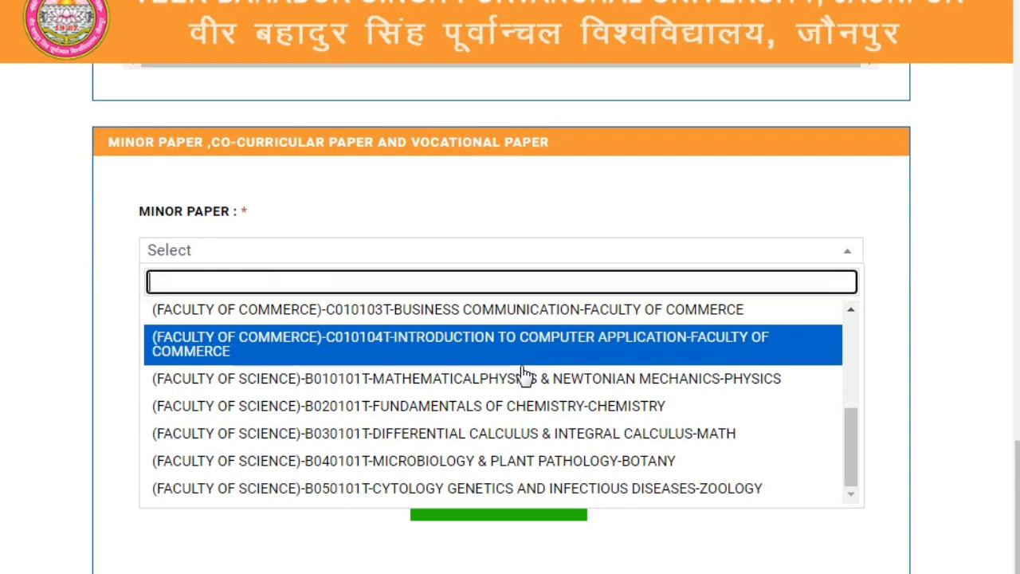
{"action": "scroll", "coordinate": [524, 374], "scroll_direction": "up", "scroll_amount": 2}
{"action": "scroll", "coordinate": [525, 375], "scroll_direction": "up", "scroll_amount": 3}
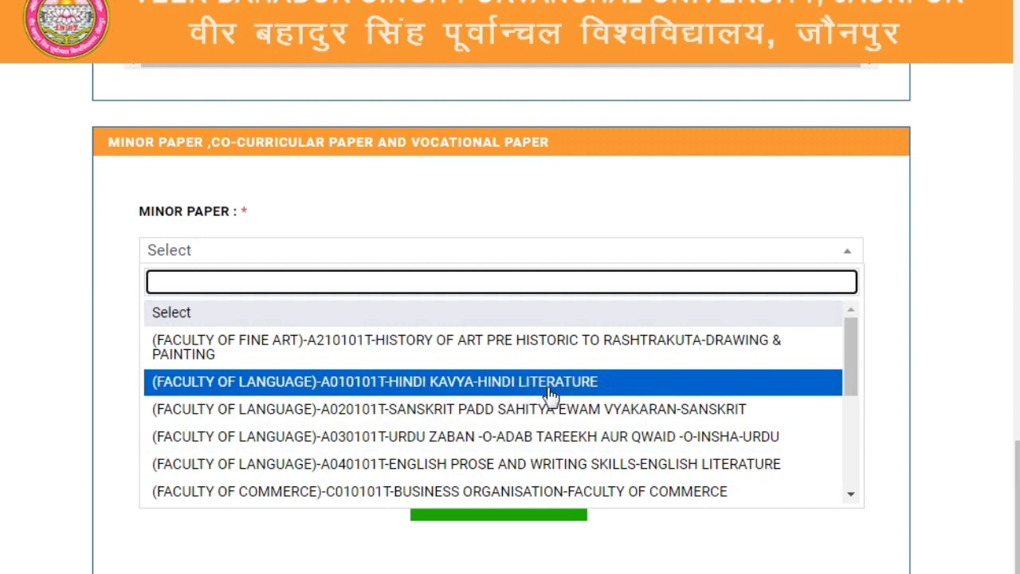
{"action": "scroll", "coordinate": [549, 399], "scroll_direction": "down", "scroll_amount": 3}
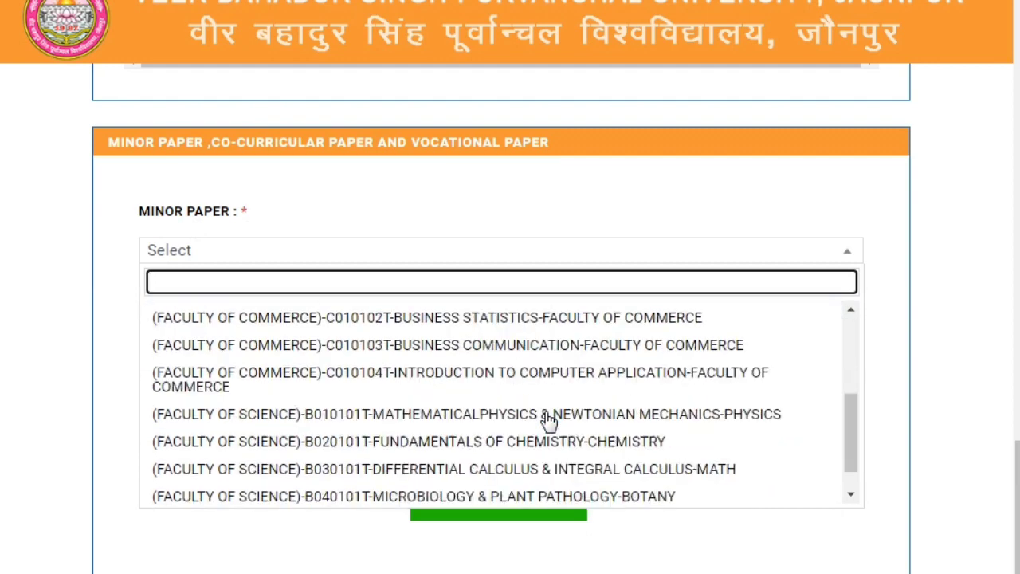
{"action": "scroll", "coordinate": [547, 421], "scroll_direction": "down", "scroll_amount": 1}
{"action": "scroll", "coordinate": [558, 467], "scroll_direction": "up", "scroll_amount": 5}
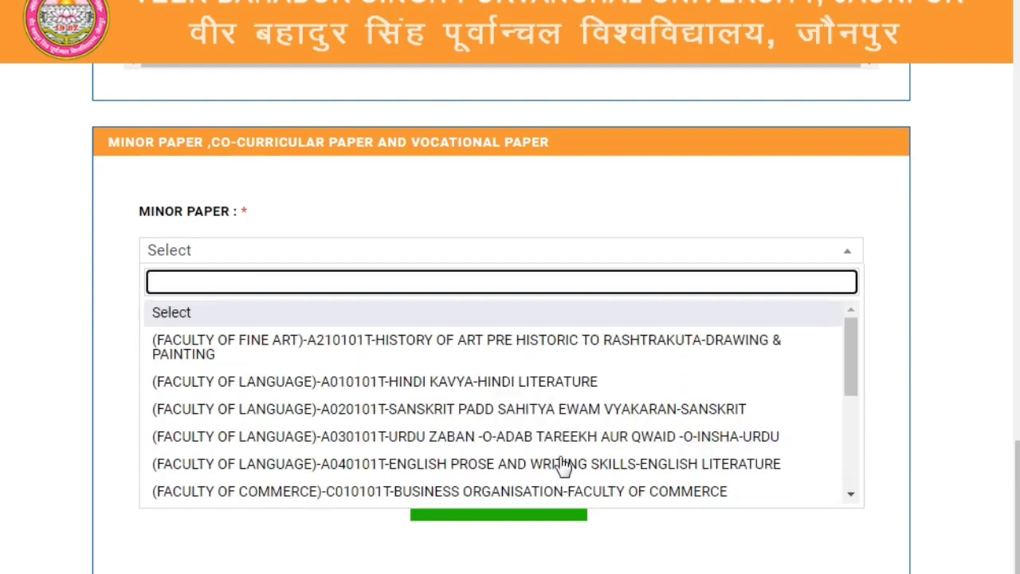
{"action": "left_click", "coordinate": [548, 386]}
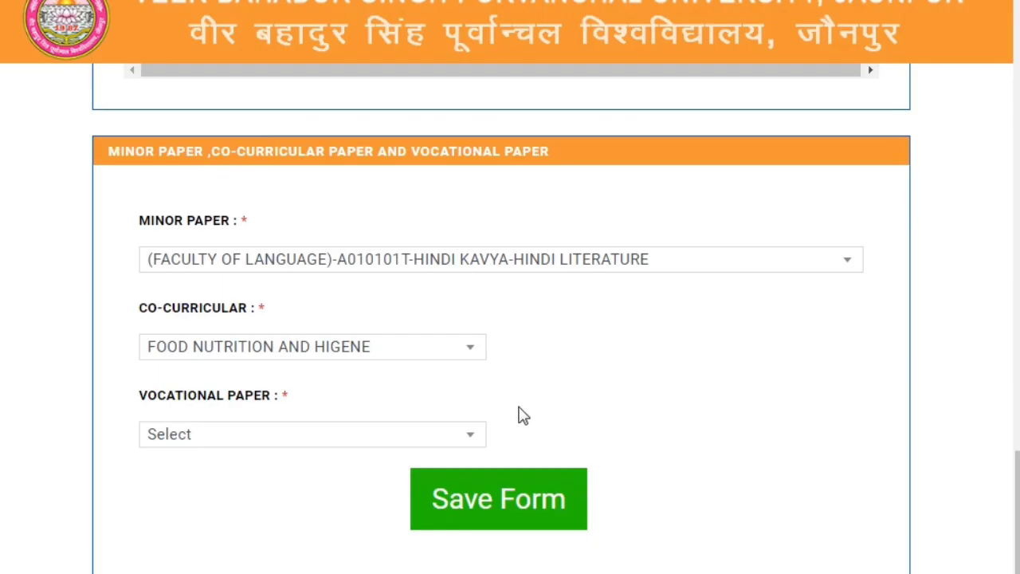
Select FOOD NUTRITION AND HIGENE as the co-curricular paper and YOGA INSTRUCTOR as the vocational paper
{"action": "left_click", "coordinate": [299, 356]}
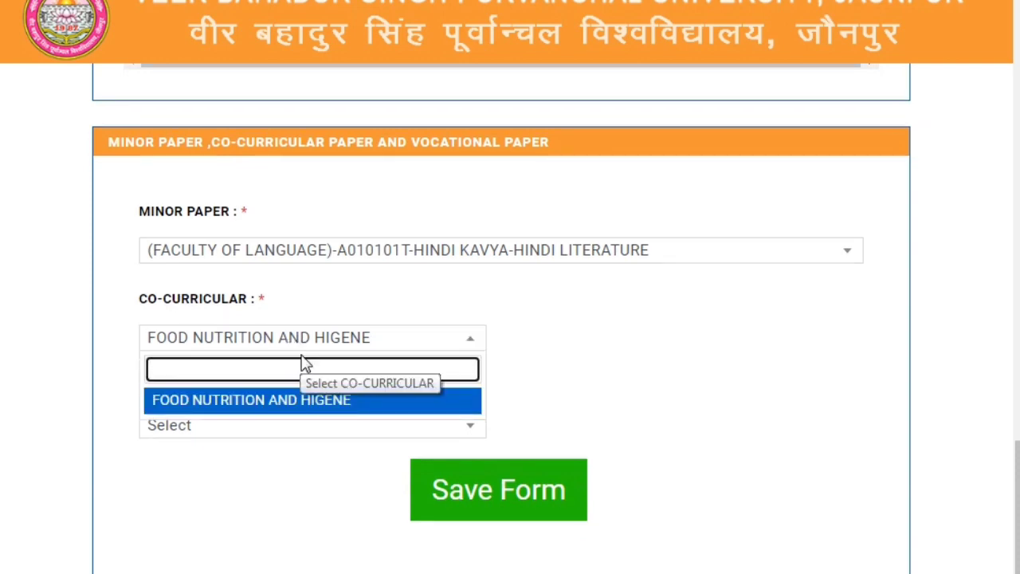
{"action": "left_click", "coordinate": [303, 400]}
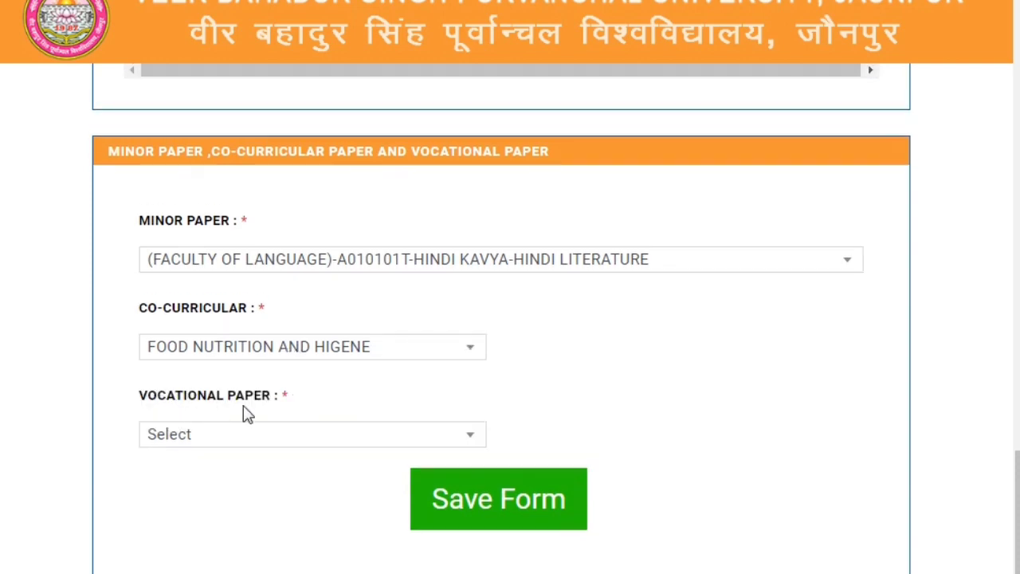
{"action": "left_click", "coordinate": [216, 438]}
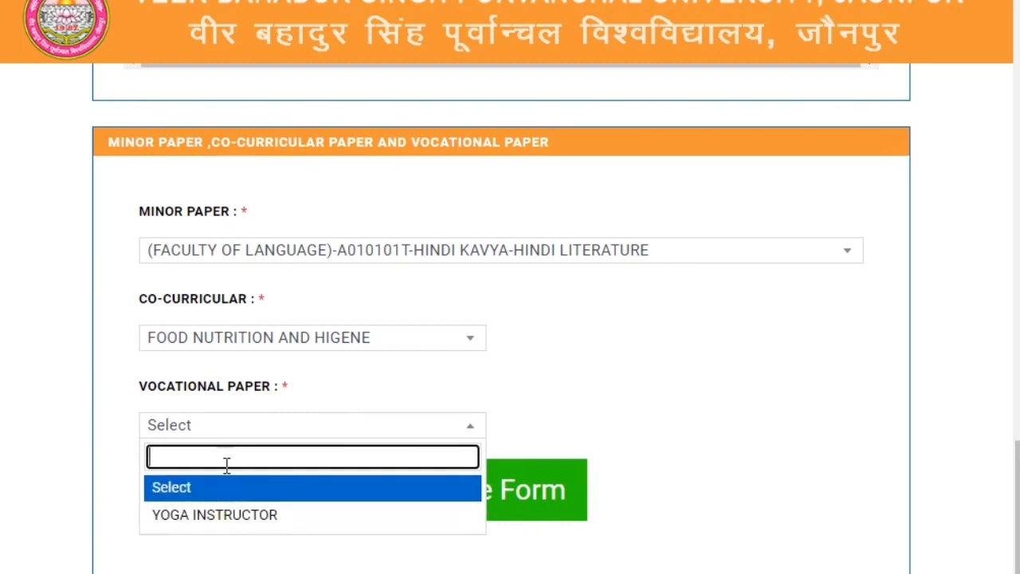
{"action": "left_click", "coordinate": [246, 520]}
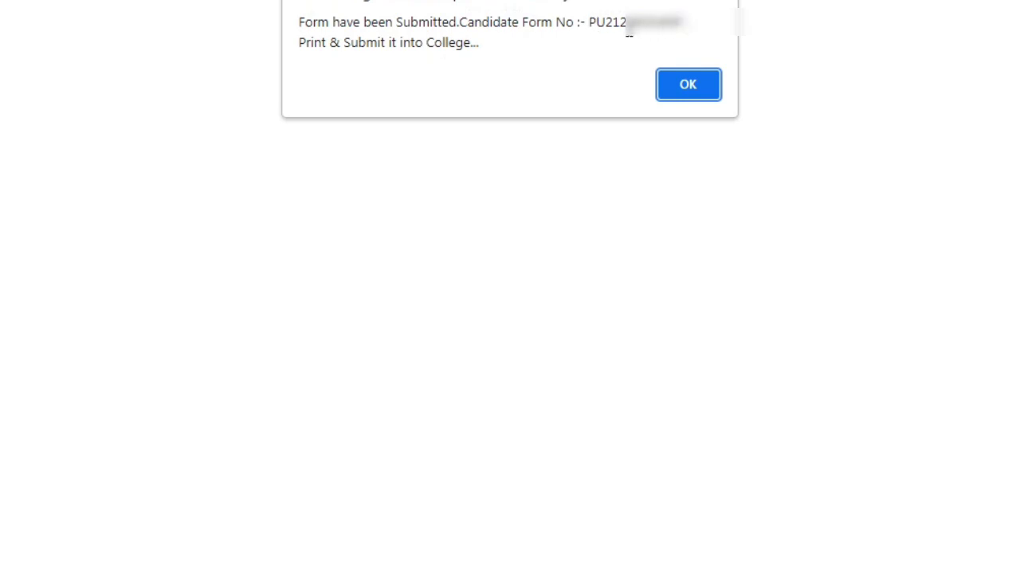
Acknowledge the form submission message and review the completed registration form down to the candidate's declaration
{"action": "left_click", "coordinate": [684, 89]}
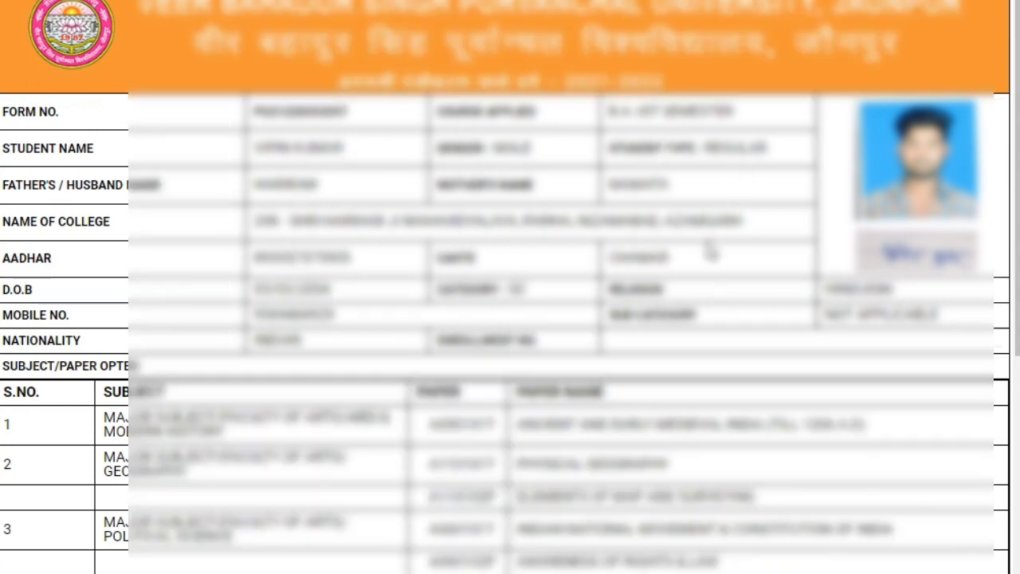
{"action": "scroll", "coordinate": [701, 255], "scroll_direction": "down", "scroll_amount": 3}
{"action": "scroll", "coordinate": [701, 255], "scroll_direction": "down", "scroll_amount": 7}
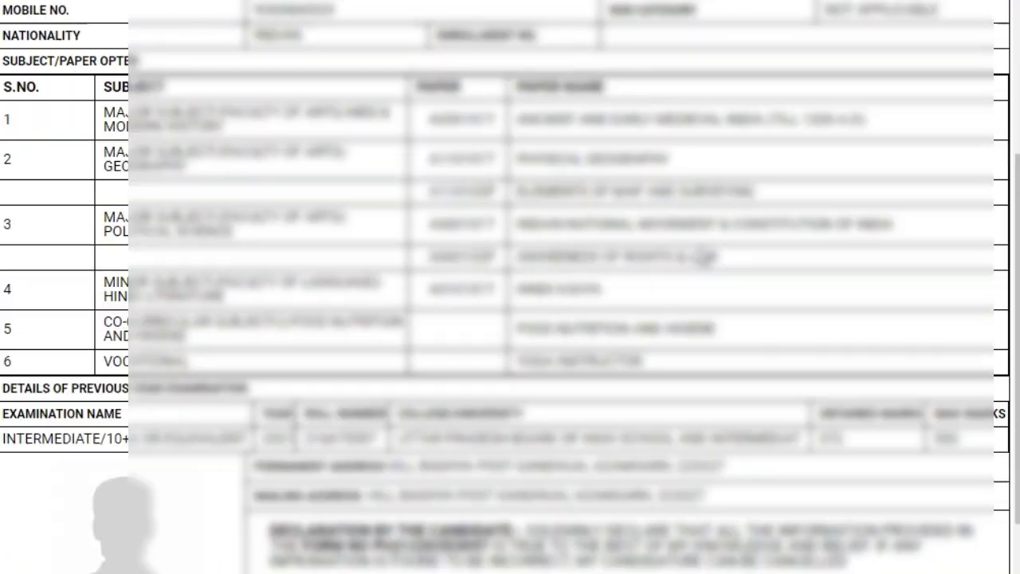